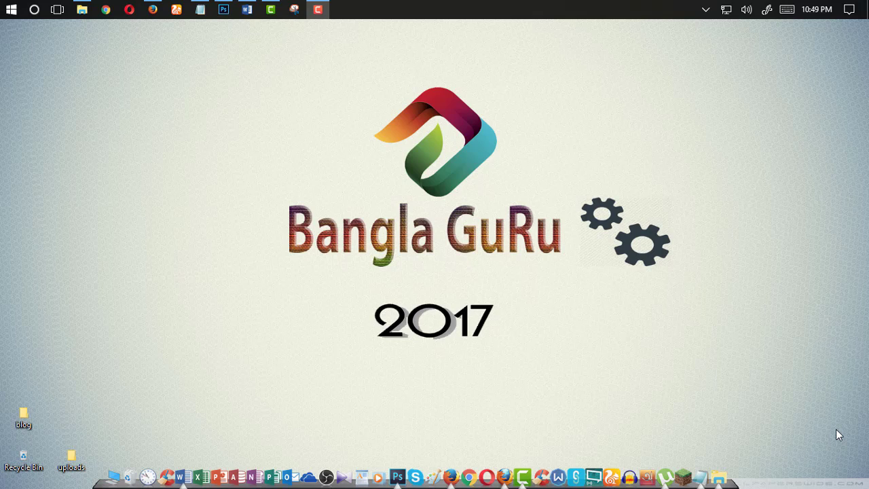
Step: Open Blogger in UC Browser and create a new blank page for the iPhone 7 Reviews 2017 blog
click(175, 11)
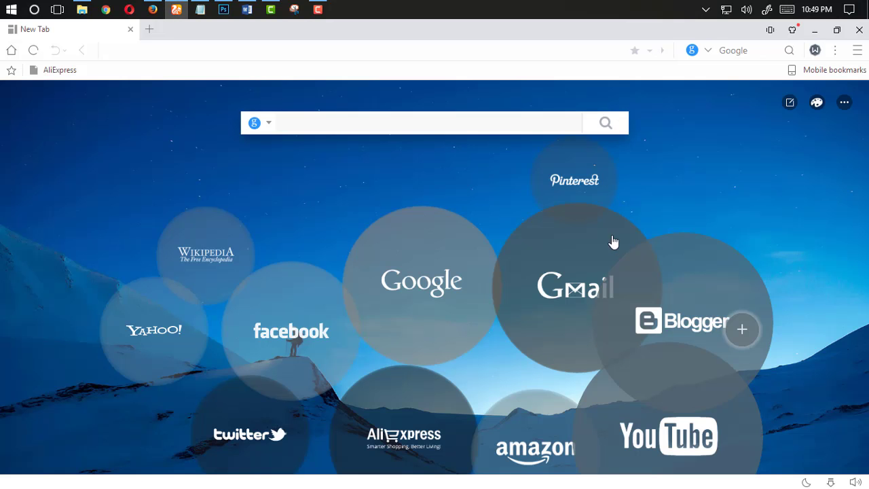
click(711, 302)
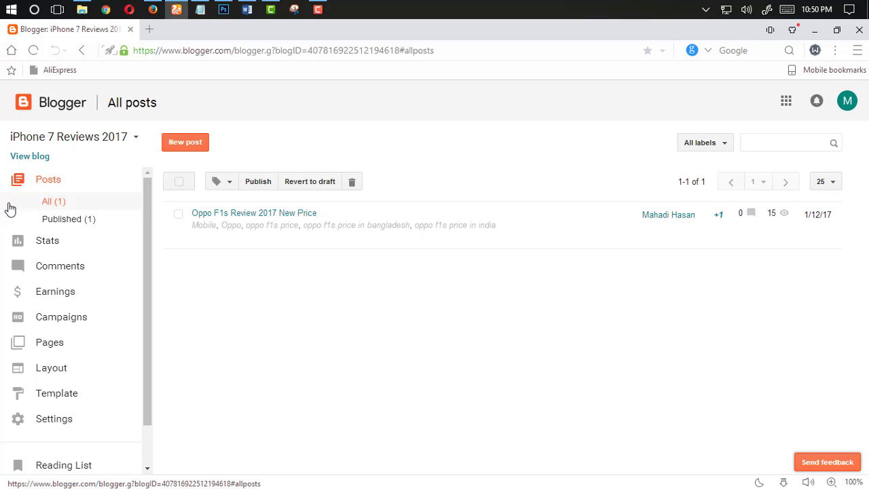
click(52, 350)
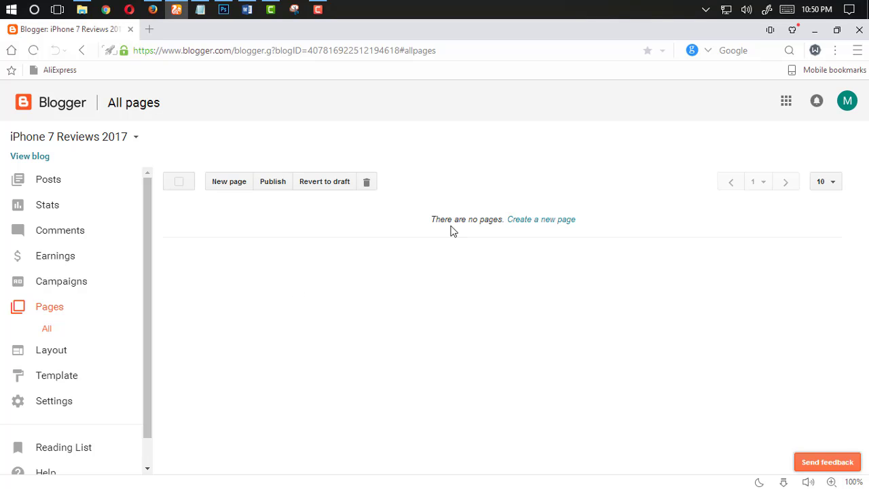
click(568, 221)
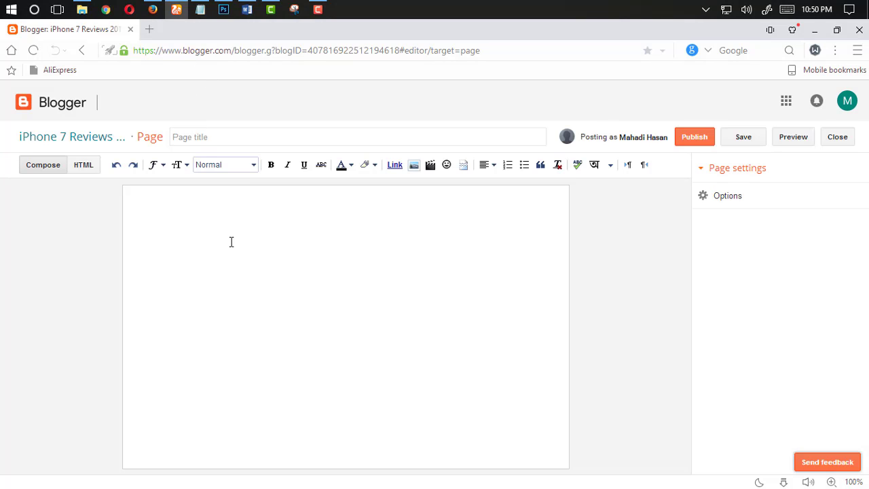
click(194, 138)
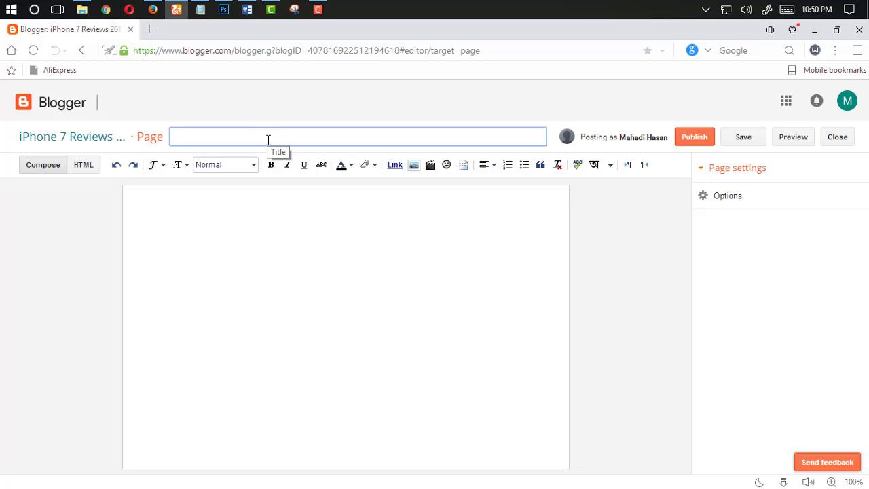
Step: Switch to Word and read through the privacy policy document, including the Google Adsense line and the closing contact section
click(247, 9)
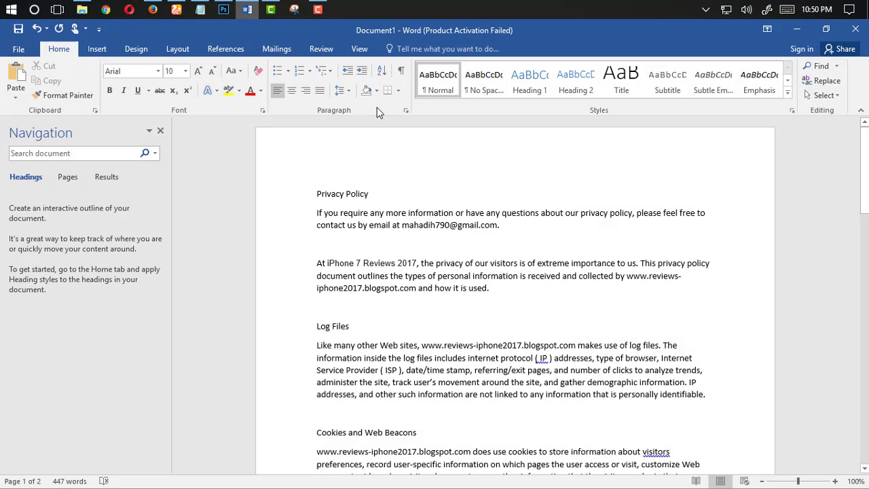
scroll(323, 207, down, 2)
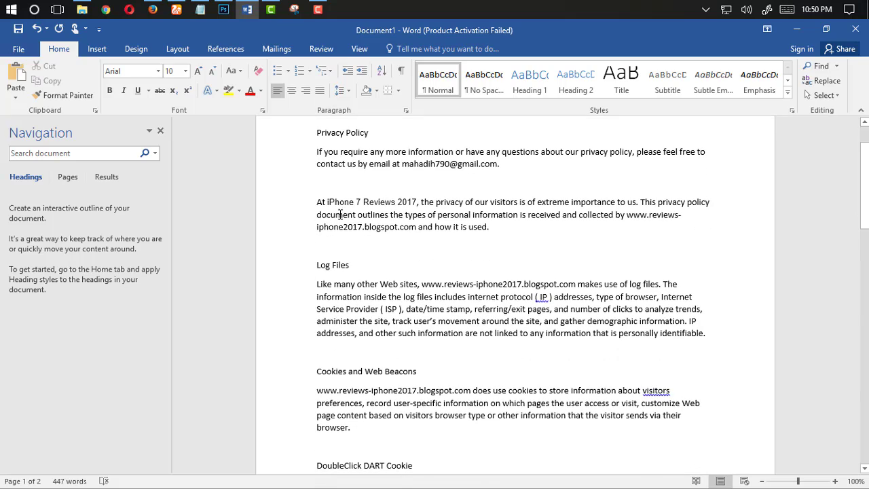
scroll(340, 214, down, 10)
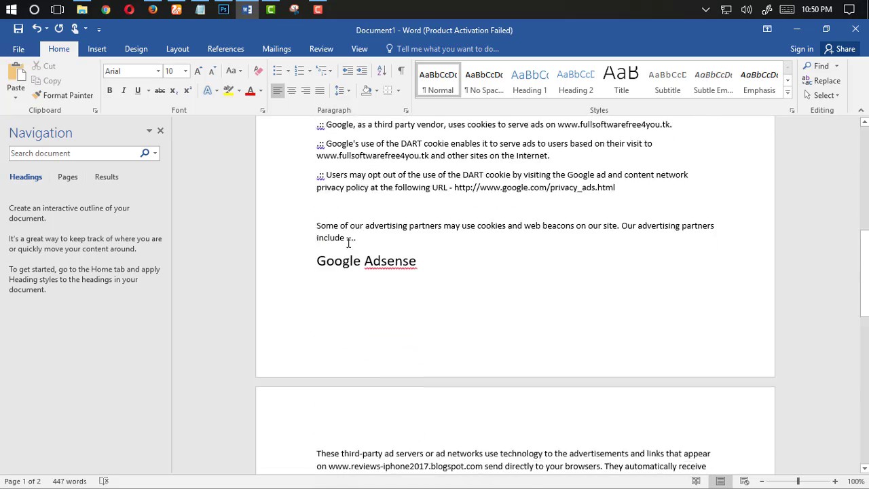
scroll(348, 242, up, 3)
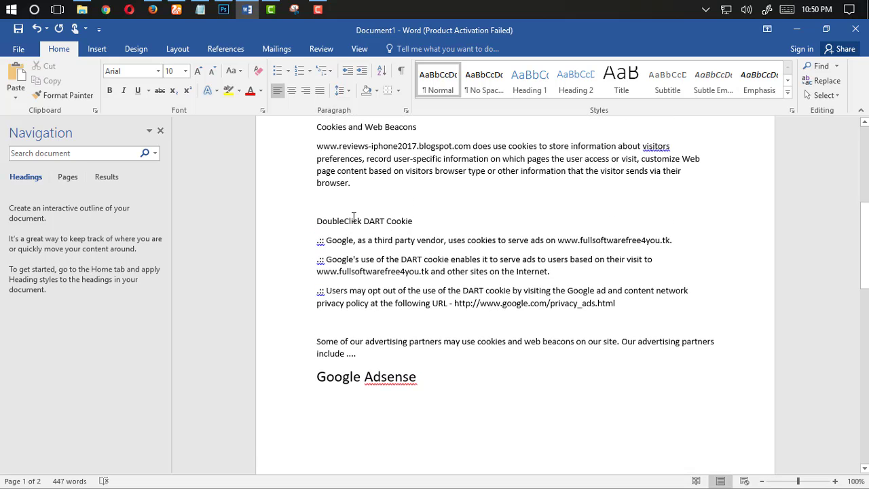
scroll(353, 230, down, 9)
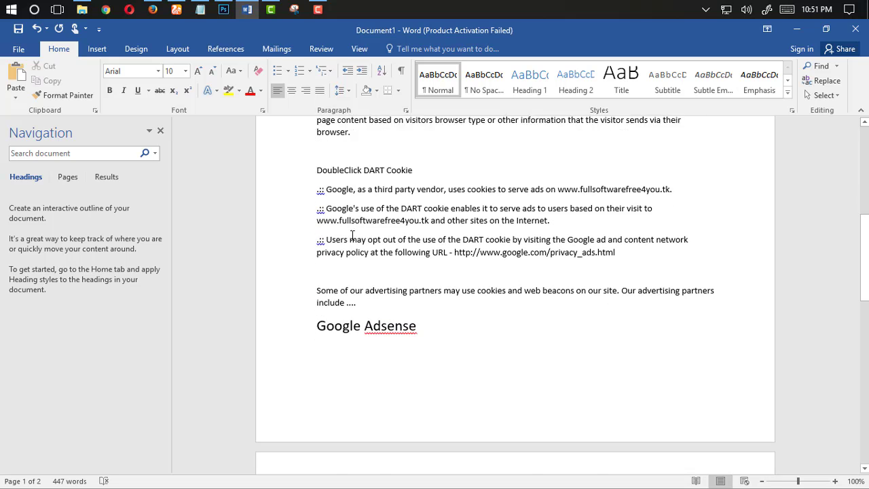
click(415, 313)
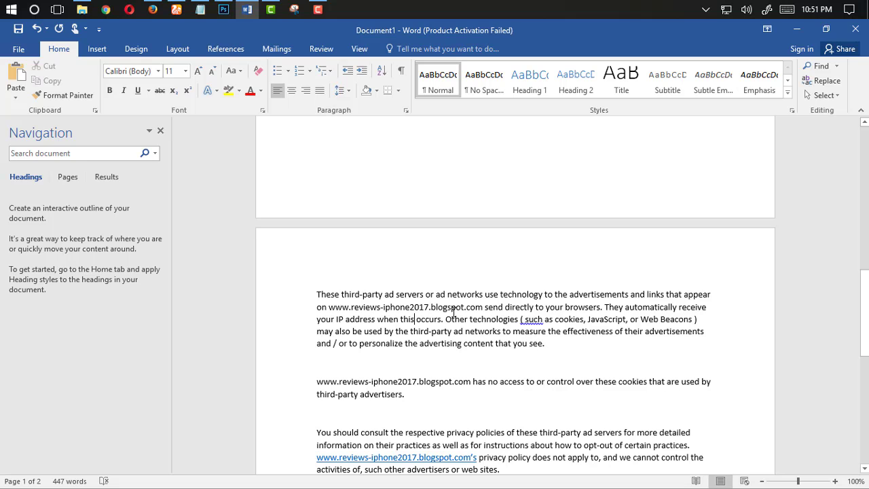
scroll(407, 292, up, 3)
drag(420, 227, 306, 224)
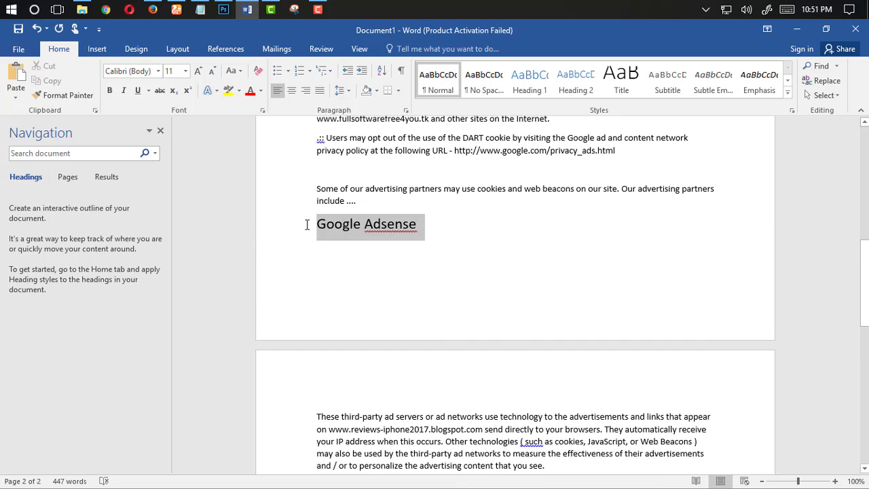
click(382, 270)
double_click(431, 234)
click(394, 279)
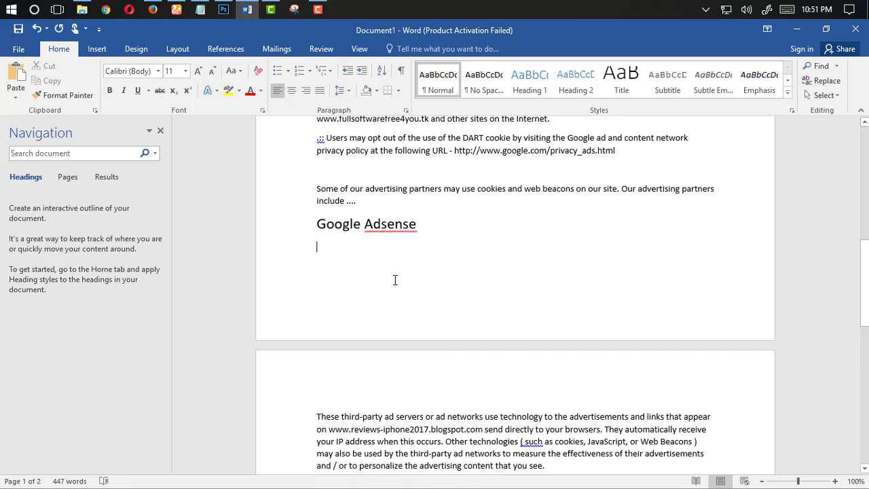
scroll(394, 294, down, 6)
scroll(380, 265, up, 3)
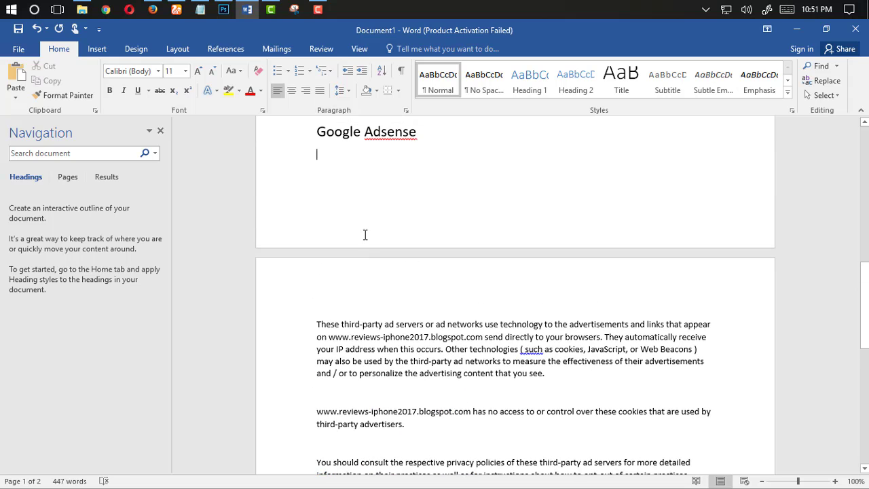
triple_click(377, 137)
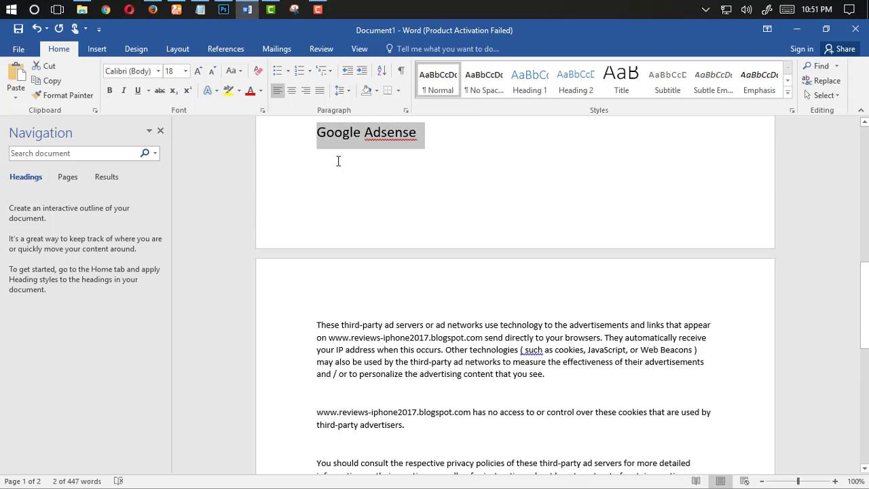
click(337, 161)
scroll(420, 271, down, 3)
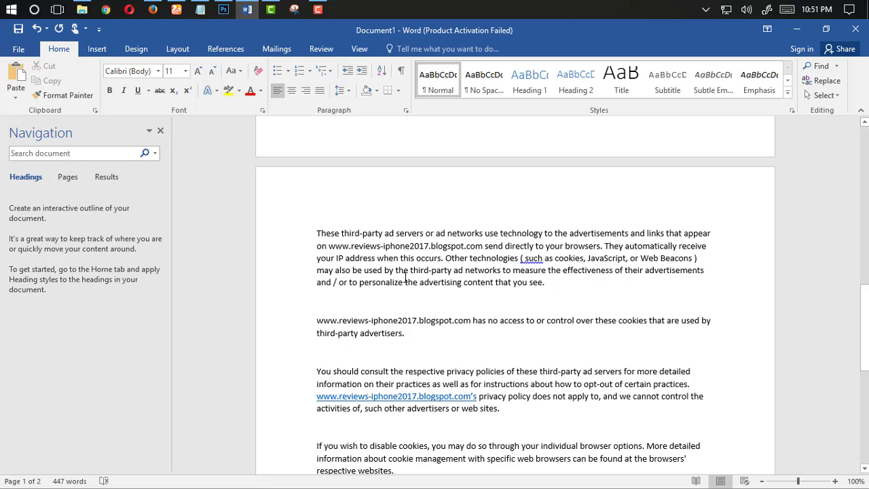
scroll(405, 278, down, 7)
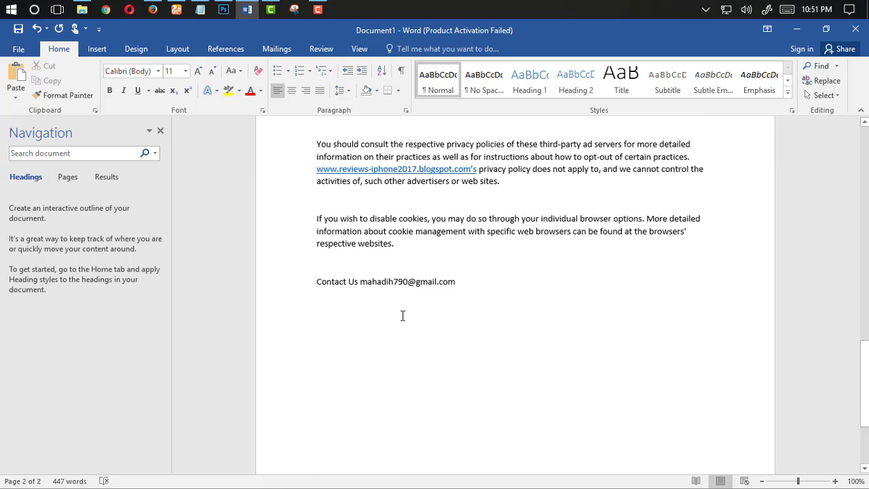
scroll(421, 317, up, 1)
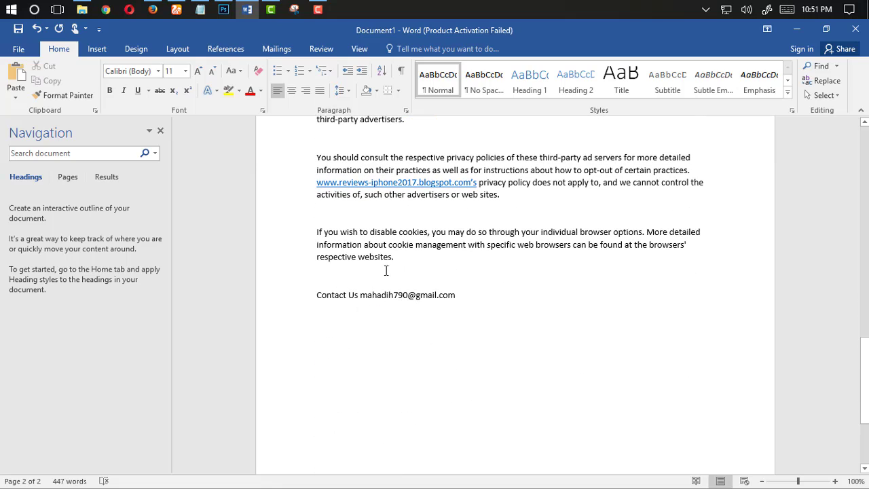
scroll(385, 271, up, 2)
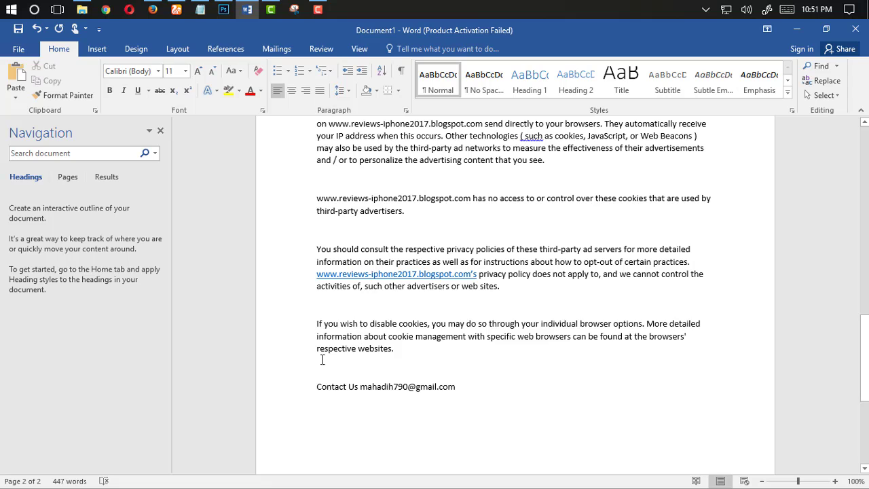
Step: Copy the entire privacy policy text from Word and paste it into the body of the new Blogger page
click(467, 386)
drag(434, 387, 316, 197)
key(ctrl+c)
click(796, 29)
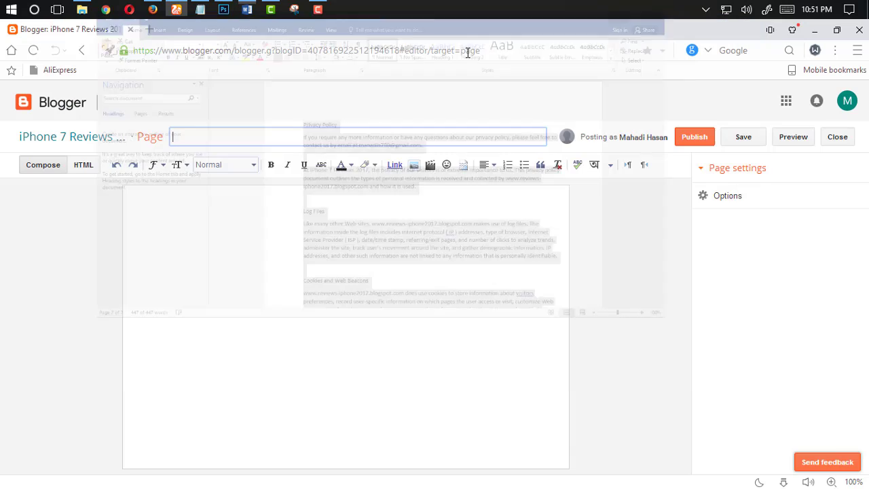
click(201, 217)
key(ctrl+v)
Step: Copy the "Privacy Policy" heading from the body text into the page title
scroll(219, 230, up, 3)
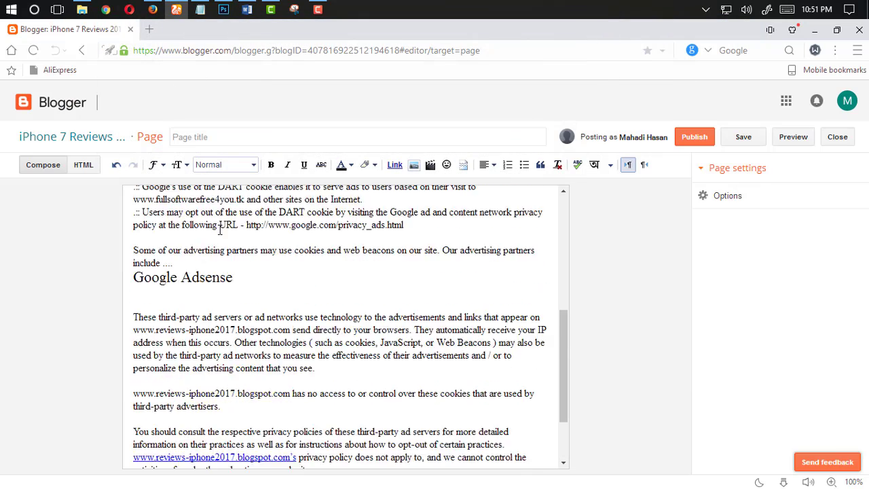
scroll(219, 229, up, 10)
drag(202, 197, 129, 197)
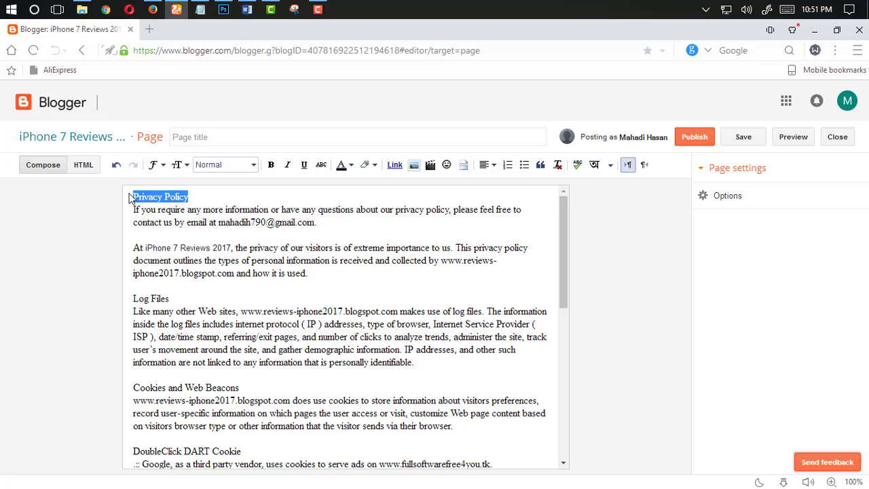
key(ctrl+c)
click(208, 137)
key(ctrl+v)
Step: Make the "Privacy Policy" and "Log Files" headings in the page body bold
click(201, 195)
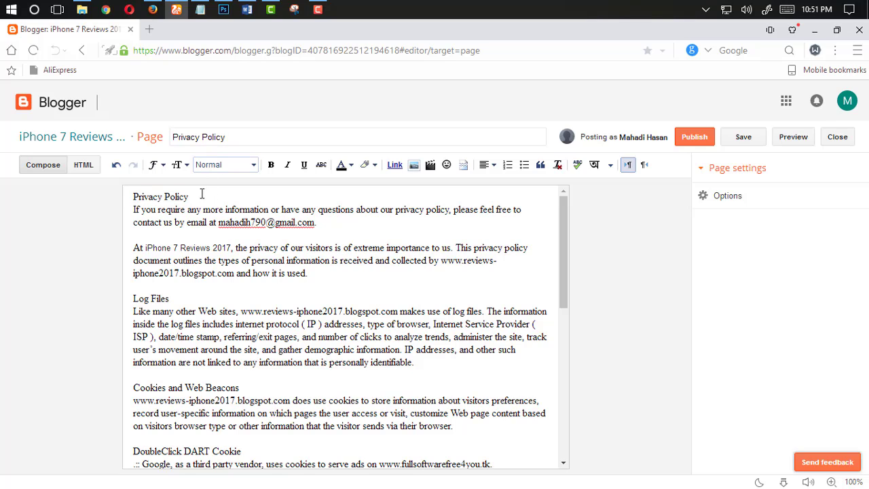
drag(188, 196, 129, 197)
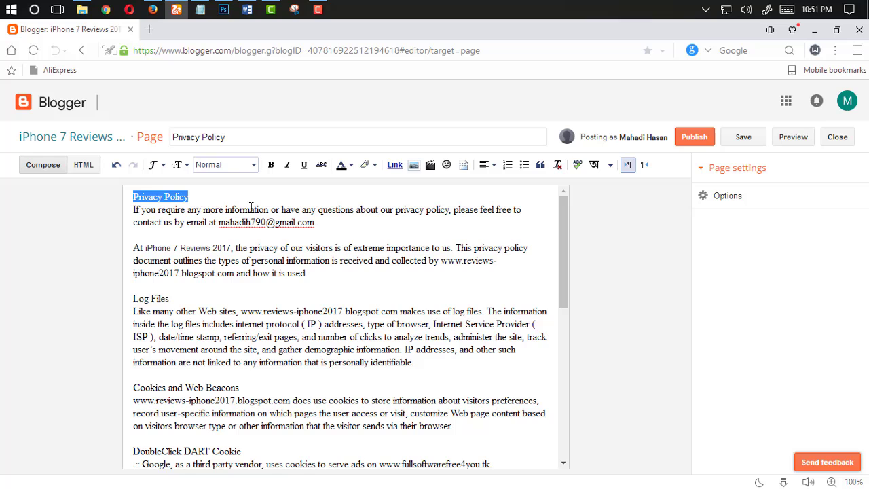
click(271, 164)
scroll(186, 253, down, 2)
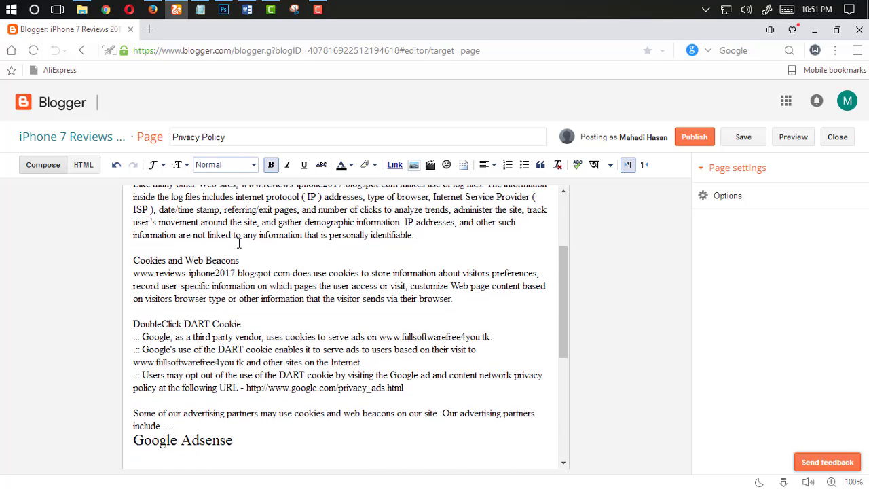
scroll(193, 246, up, 2)
drag(171, 298, 129, 299)
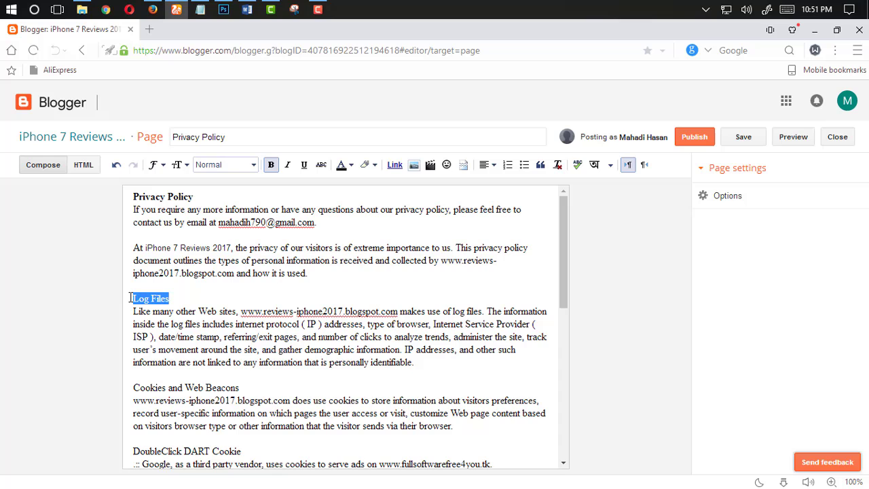
click(271, 164)
Step: Make the "Cookies and Web Beacons" and "DoubleClick DART Cookie" headings bold
scroll(306, 306, down, 2)
drag(264, 260, 130, 247)
click(254, 259)
drag(240, 260, 133, 261)
click(269, 165)
scroll(231, 272, down, 2)
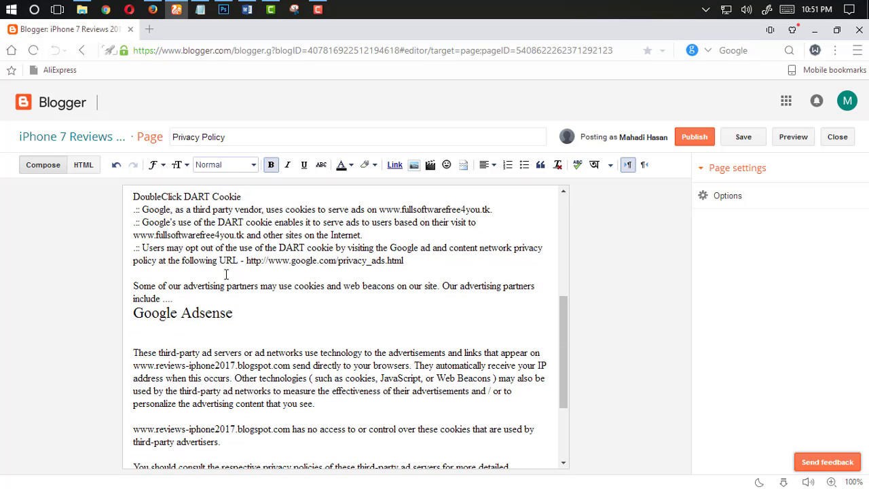
scroll(238, 312, up, 1)
drag(243, 261, 133, 261)
click(270, 165)
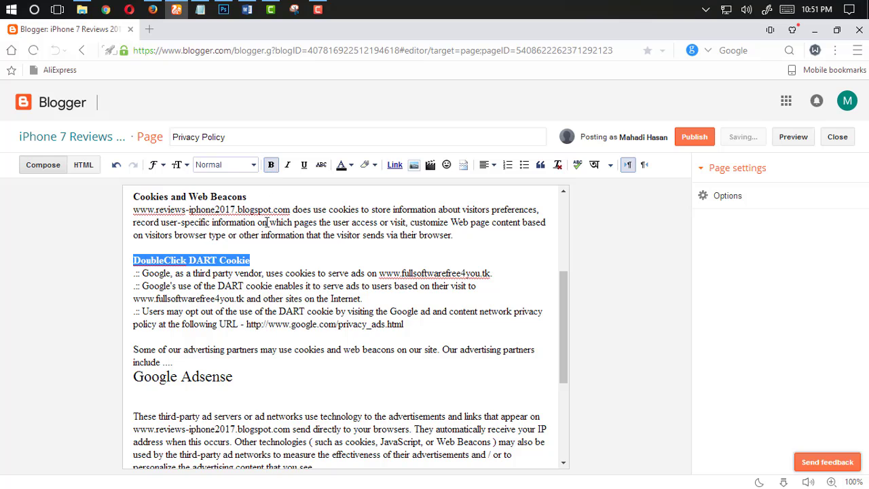
Step: Check the blog address and blog name mentions throughout the policy text, and open the blog's page list in a new tab
scroll(257, 290, down, 1)
scroll(256, 290, down, 2)
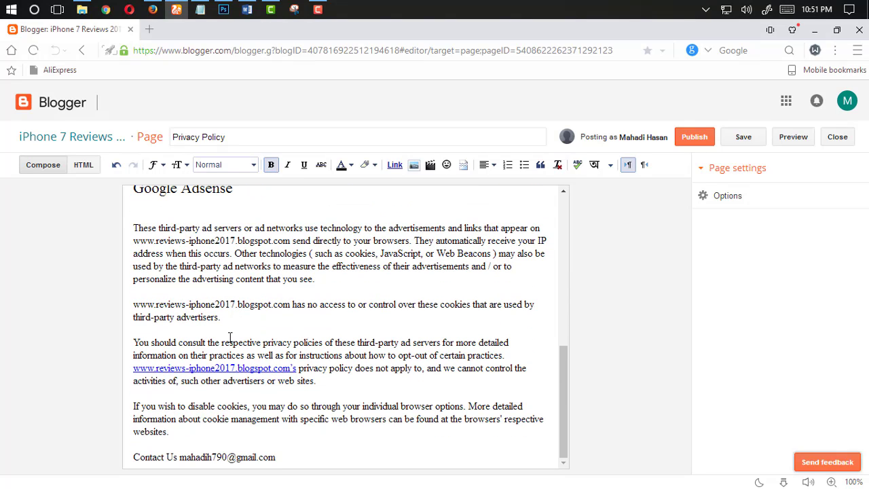
click(186, 442)
scroll(165, 445, up, 1)
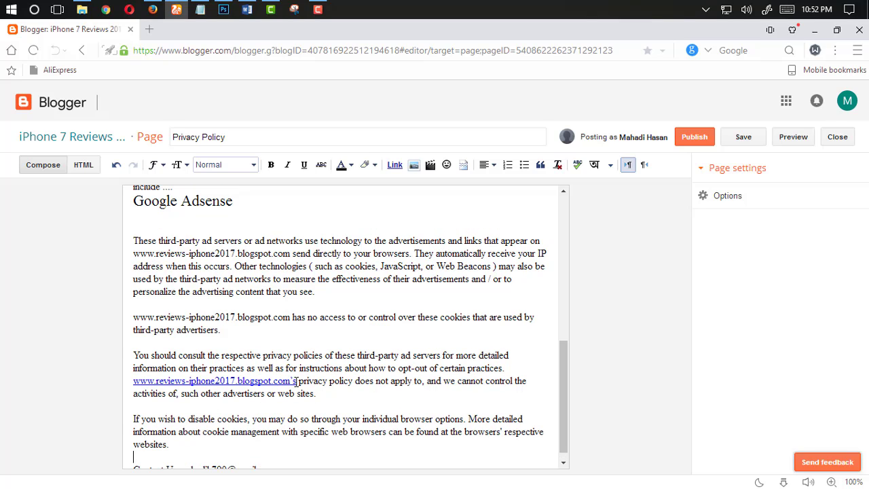
drag(296, 380, 129, 383)
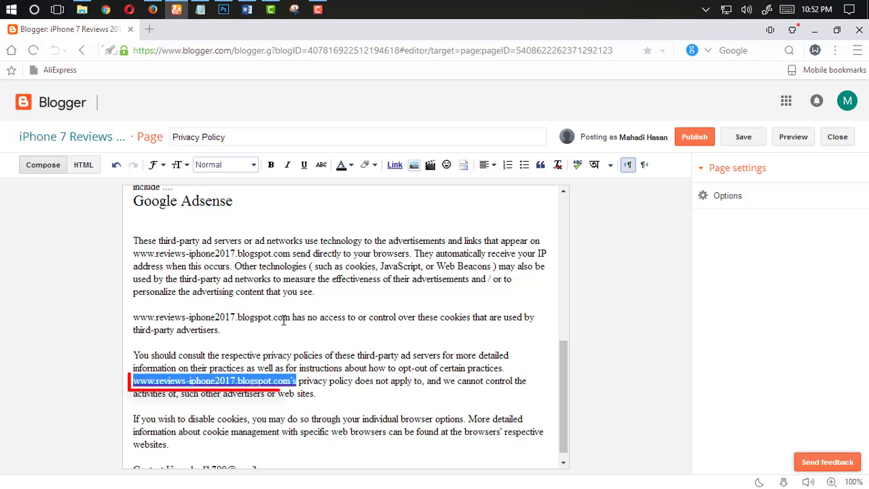
drag(290, 317, 130, 319)
scroll(231, 326, up, 2)
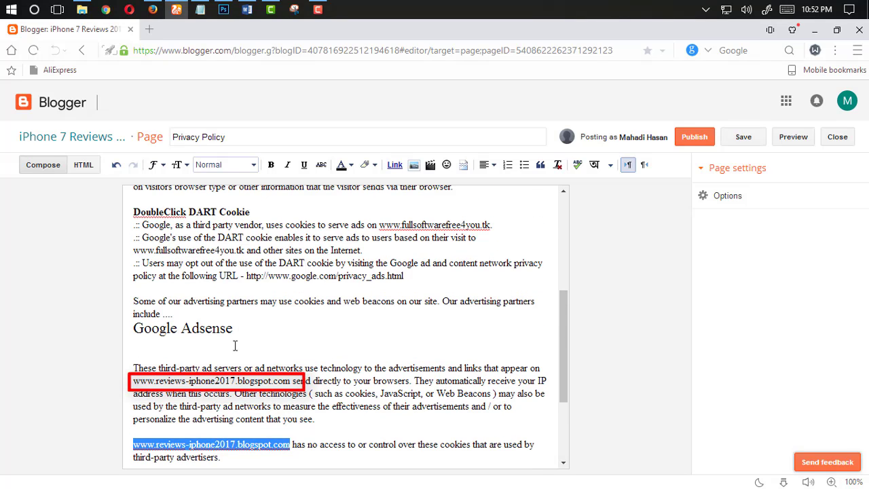
drag(290, 382, 131, 383)
scroll(234, 331, up, 4)
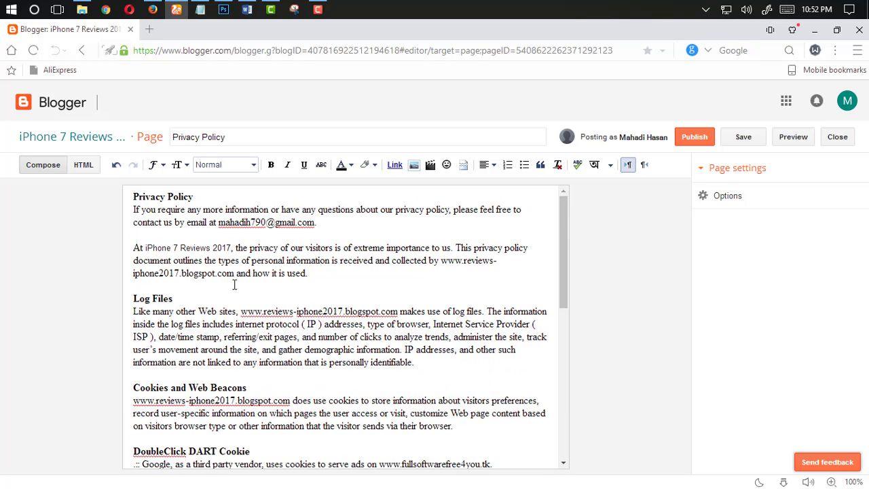
click(218, 250)
mouse_move(146, 250)
mouse_down()
mouse_move(244, 247)
mouse_move(232, 249)
mouse_up()
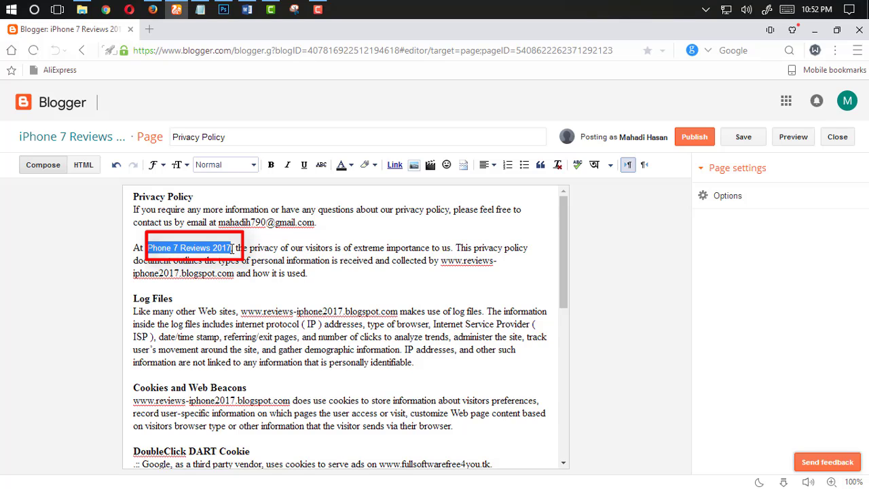
click(71, 136)
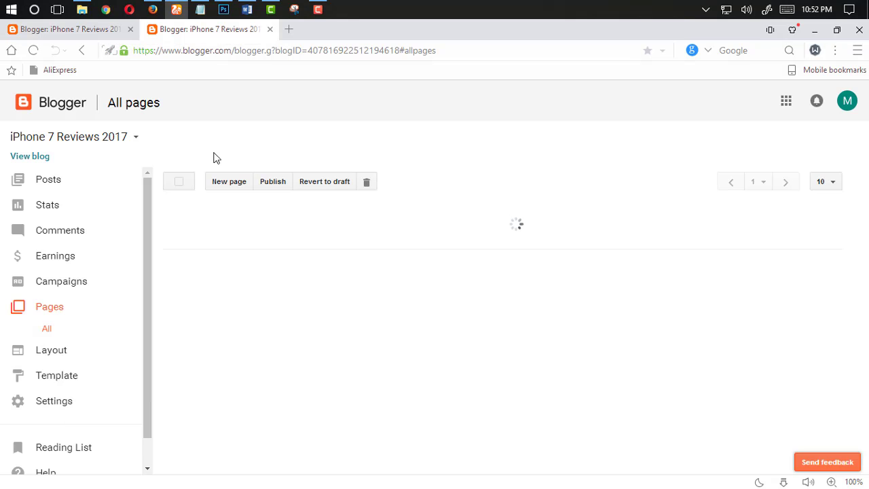
Step: Copy the blog title from the basic settings and paste it over the blog name following "At" in the policy's second paragraph
scroll(73, 380, down, 1)
click(55, 370)
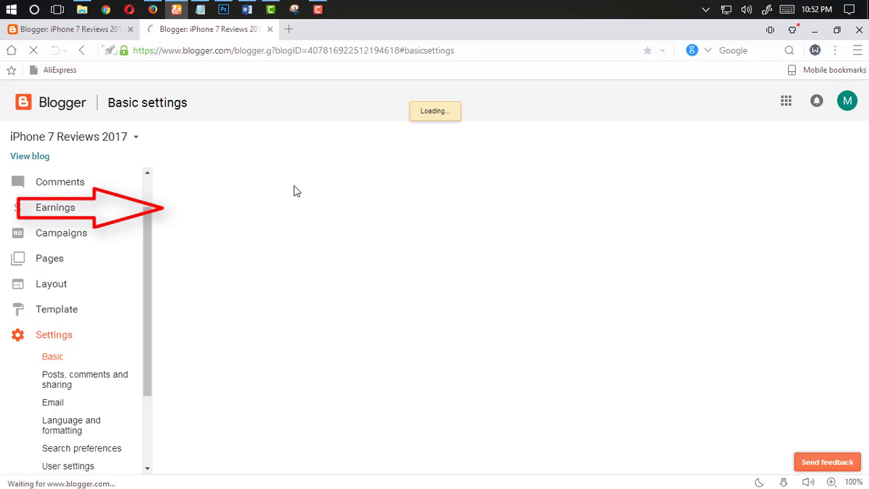
drag(186, 208, 169, 208)
click(394, 209)
drag(431, 209, 342, 205)
click(104, 31)
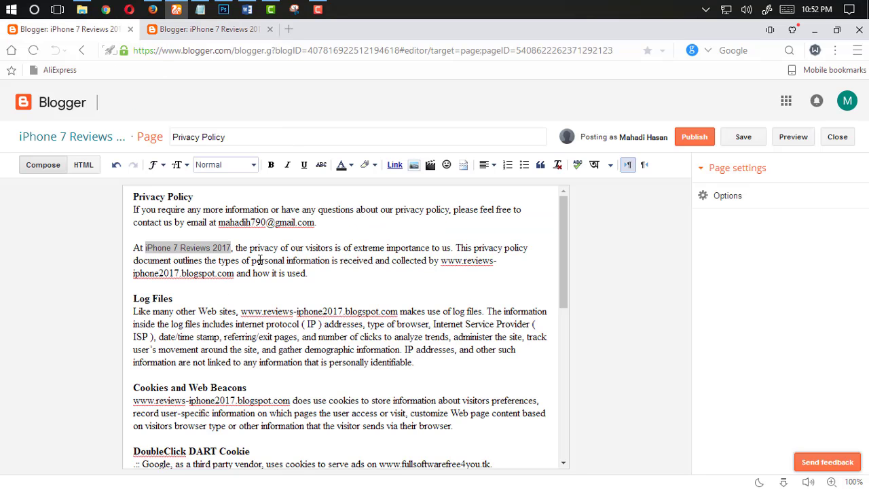
key(ctrl+v)
drag(143, 247, 232, 248)
click(230, 248)
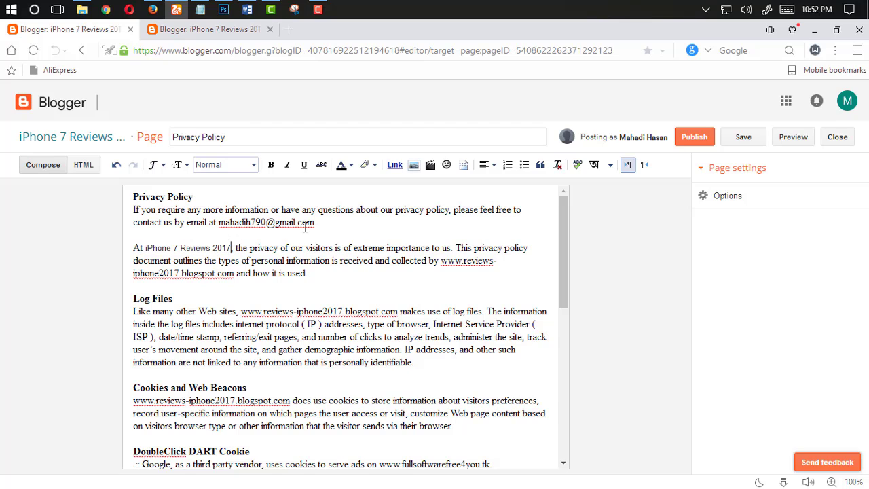
Step: Review the contact e-mail and the remaining policy text from start to end for correctness
drag(316, 223, 218, 223)
click(228, 225)
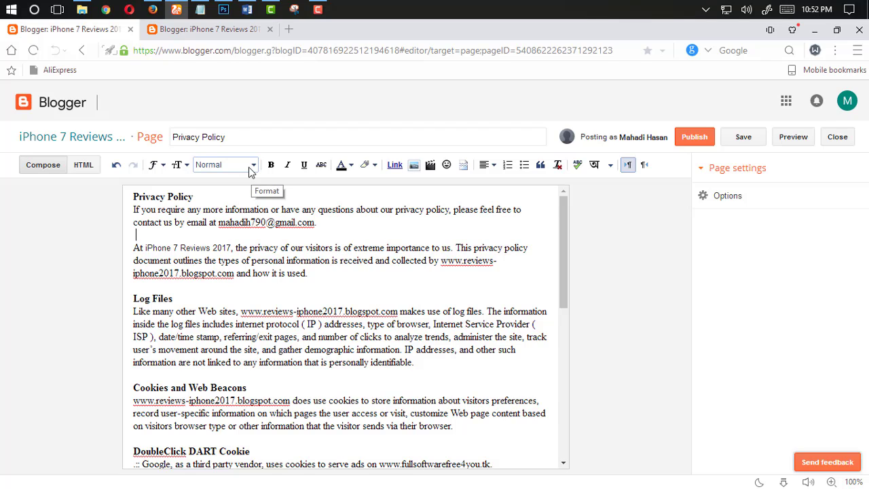
scroll(532, 249, down, 3)
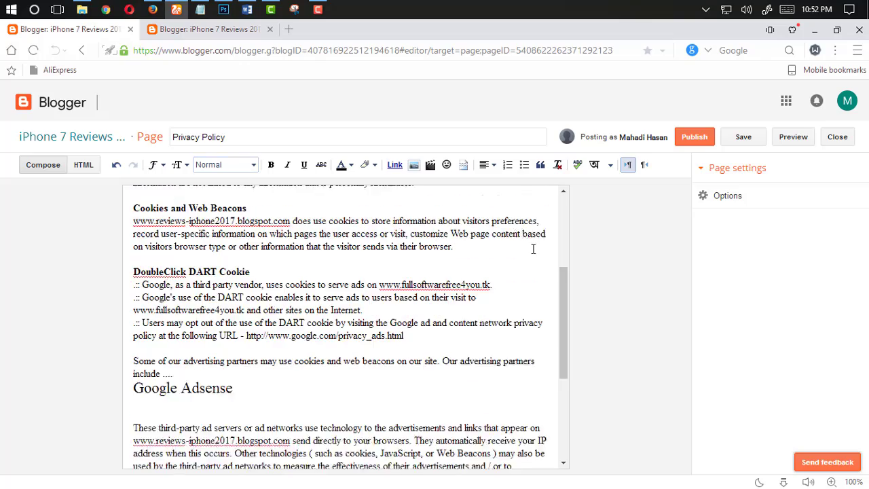
scroll(302, 326, up, 4)
scroll(302, 326, down, 10)
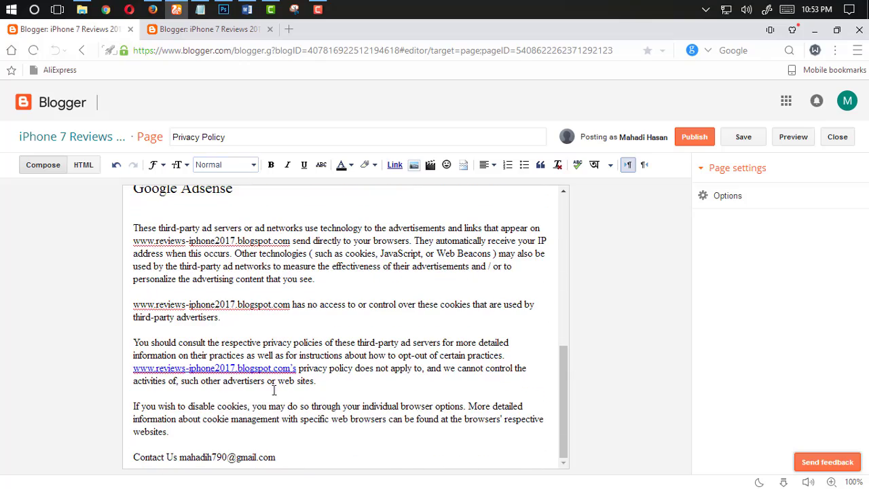
scroll(257, 377, up, 3)
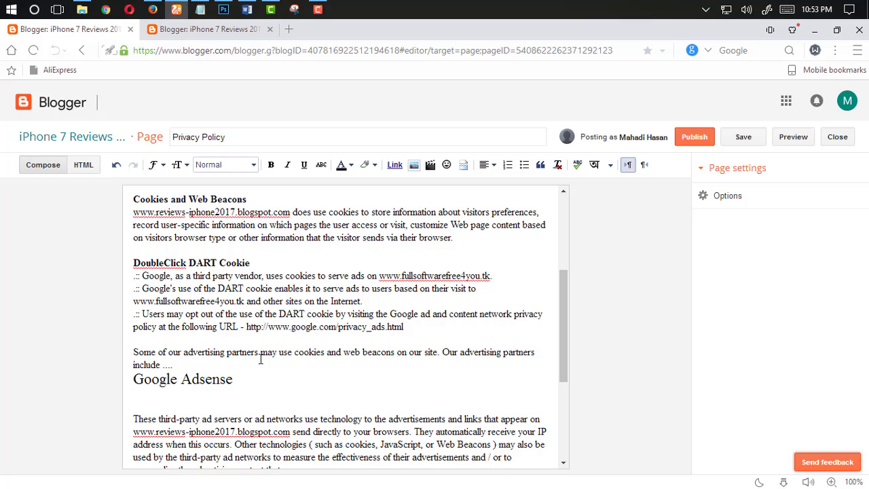
scroll(262, 358, up, 3)
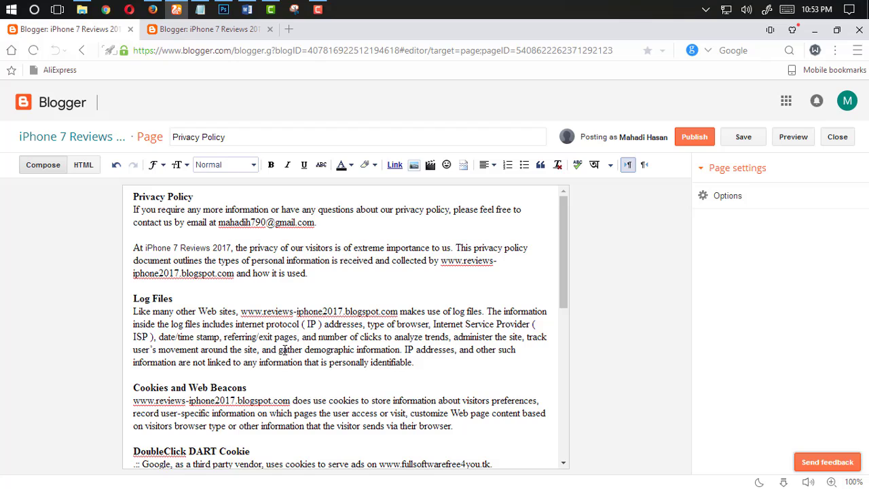
scroll(291, 260, down, 6)
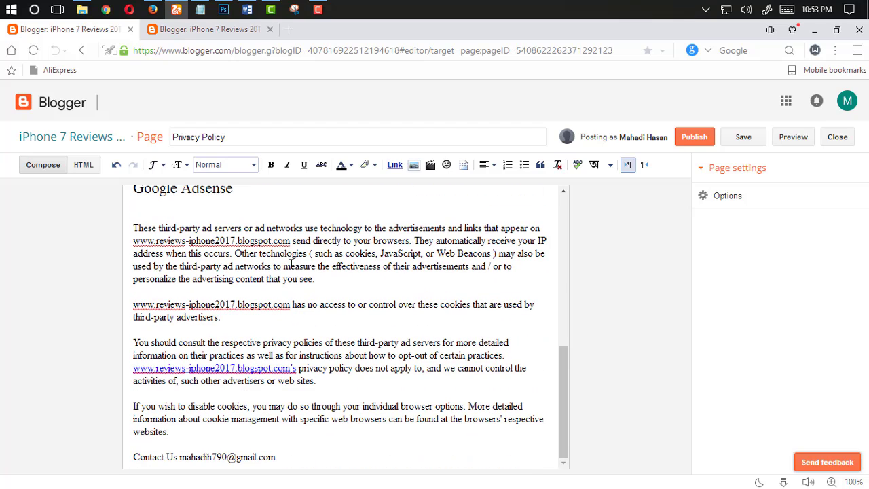
Step: Delete the two blank lines beneath "Google Adsense" in the page body
scroll(211, 283, up, 1)
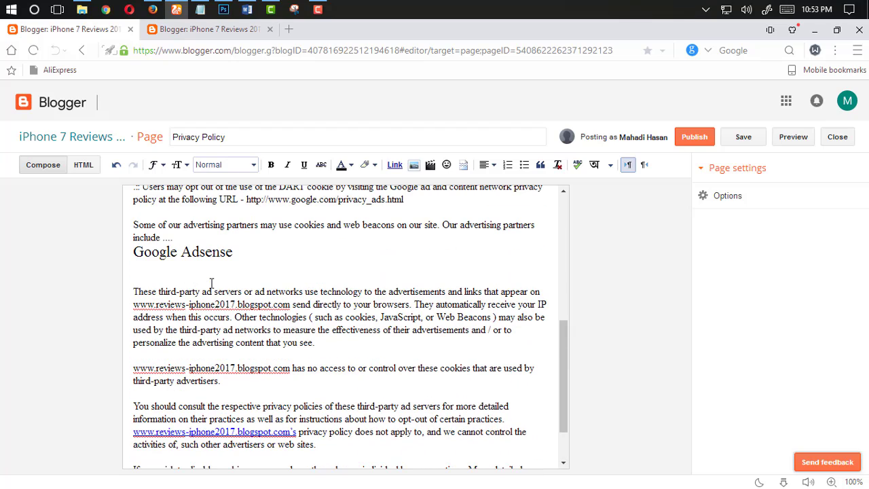
key(BackSpace)
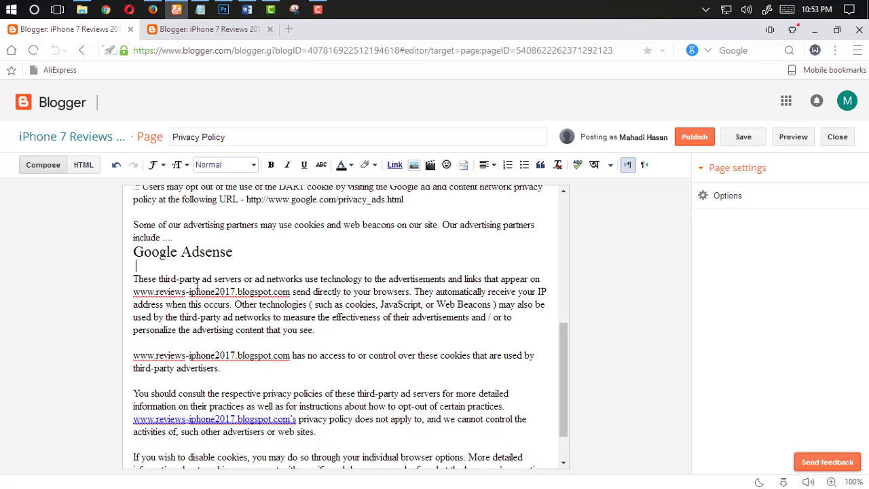
key(BackSpace)
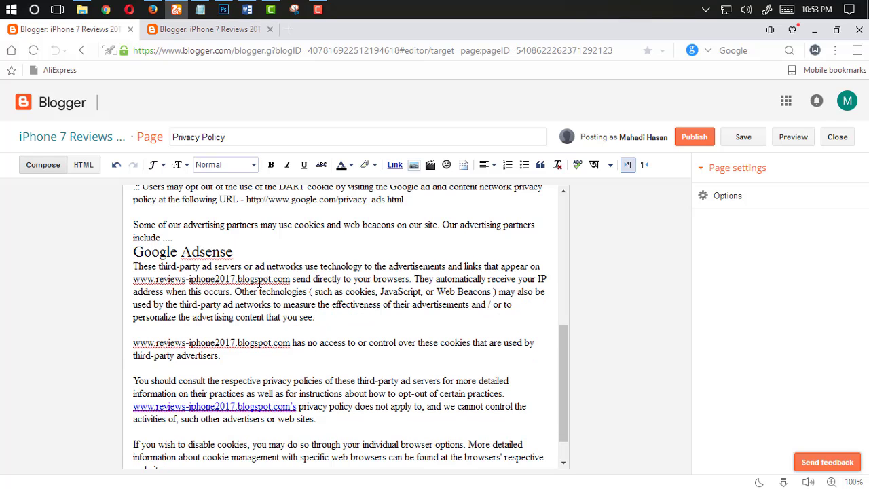
scroll(259, 283, down, 1)
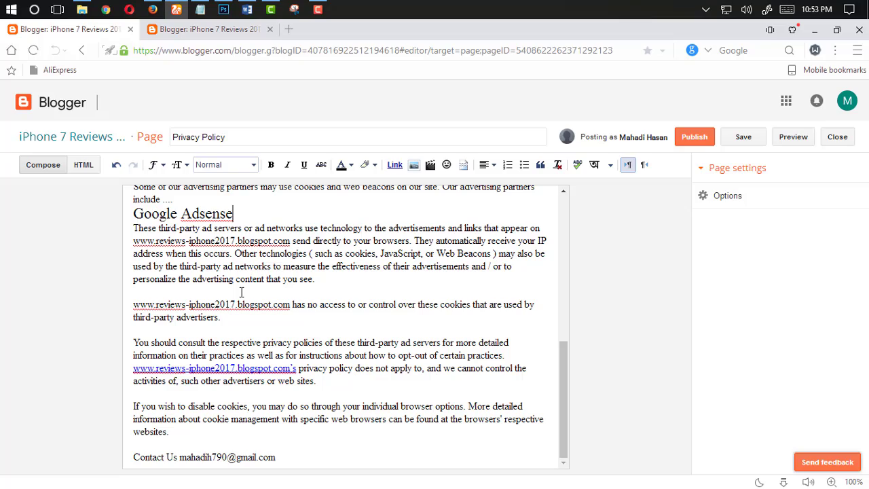
Step: Proofread the policy text once more and publish the Privacy Policy page
scroll(241, 293, up, 10)
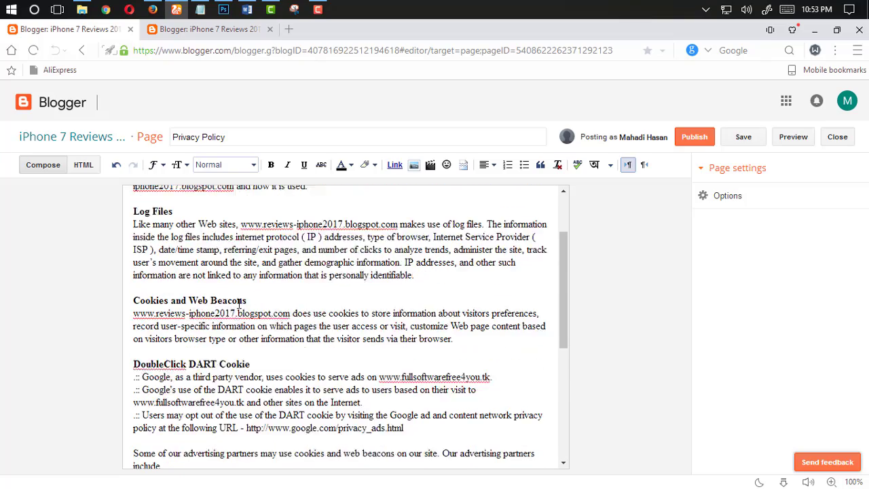
scroll(241, 298, down, 10)
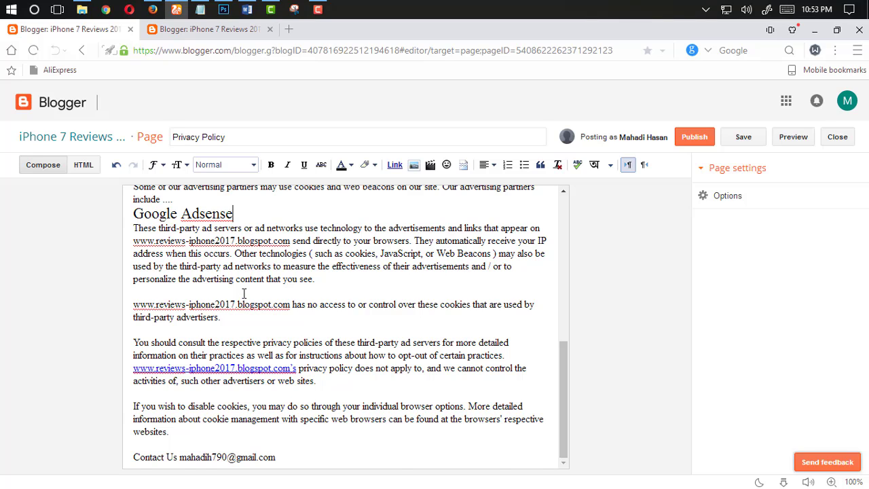
scroll(244, 293, up, 10)
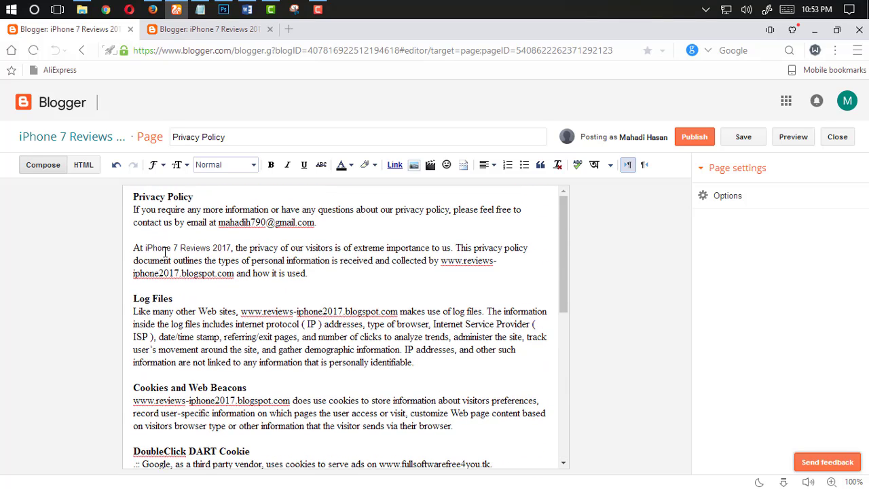
scroll(230, 281, down, 10)
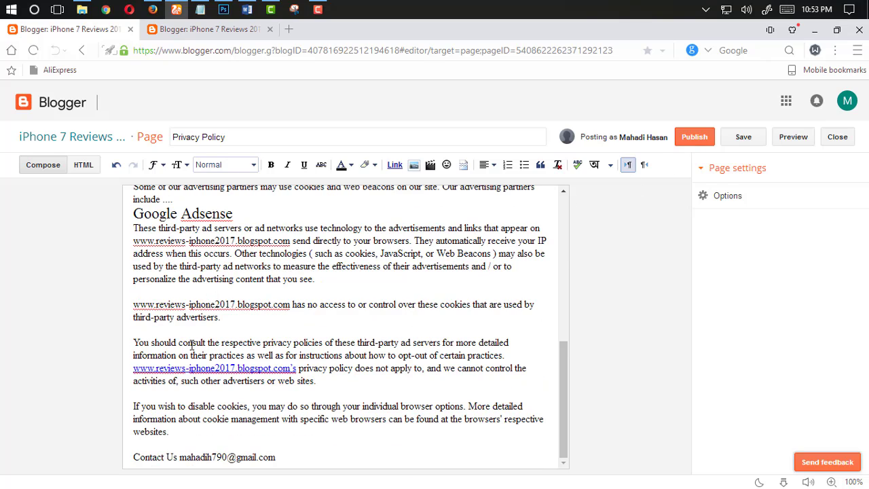
scroll(174, 423, up, 3)
scroll(233, 402, down, 3)
key(ctrl+s)
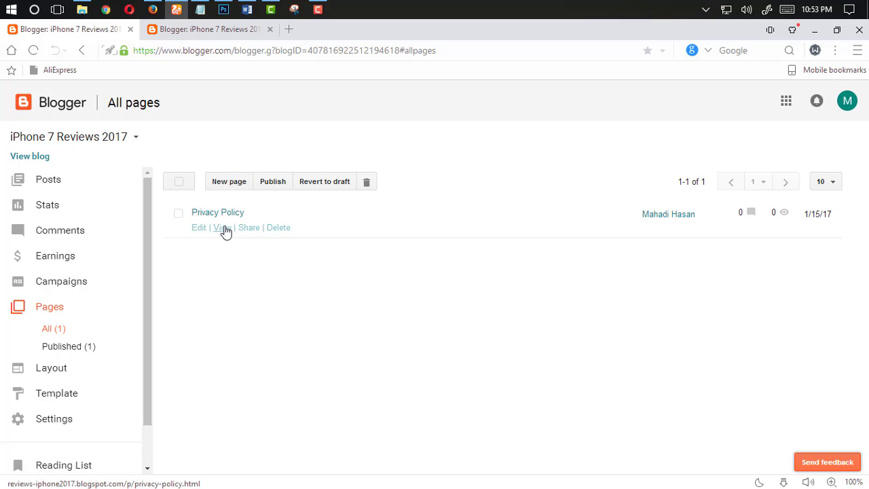
Step: Open the live blog in a new tab and examine its layout and the page links in its footer
click(20, 158)
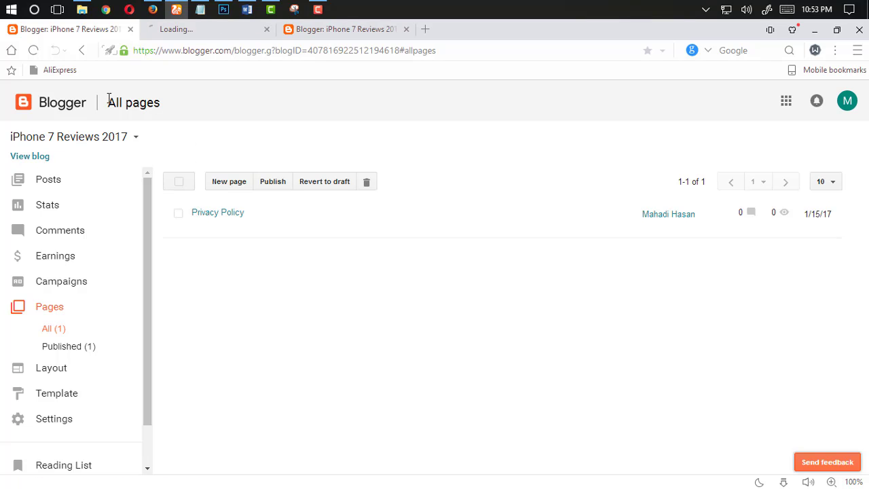
click(236, 30)
click(344, 34)
click(179, 32)
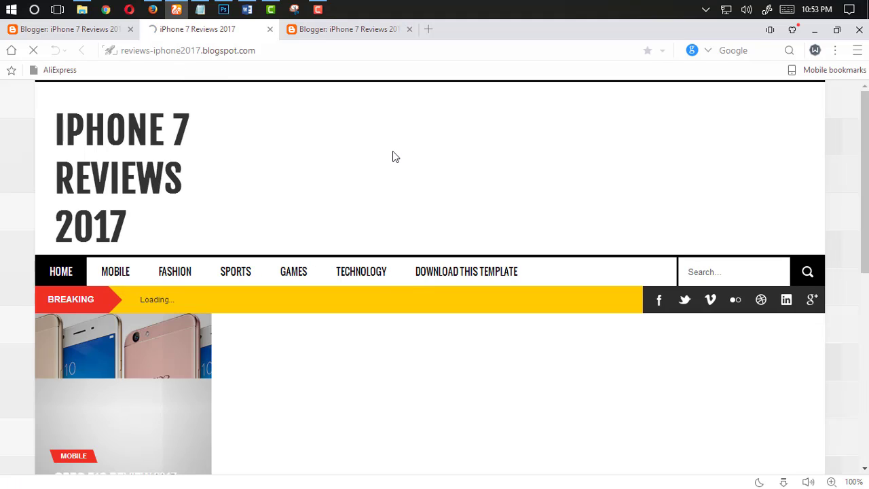
scroll(384, 190, down, 5)
scroll(382, 201, down, 3)
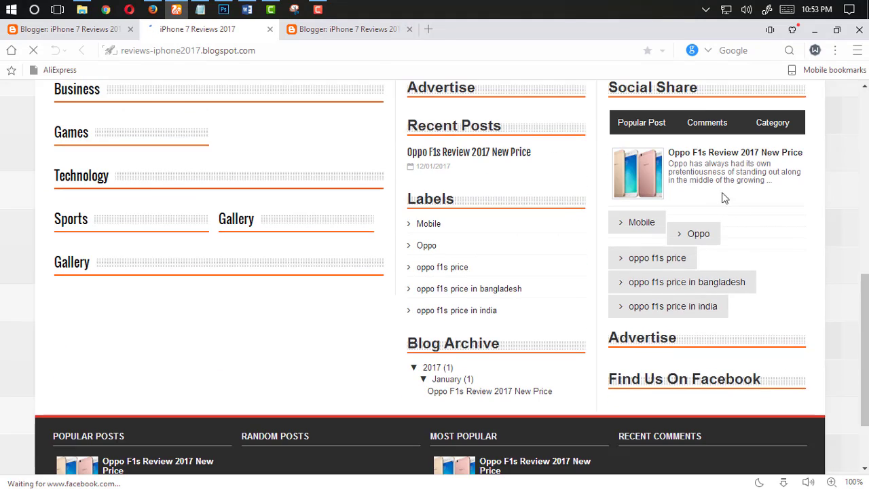
scroll(459, 313, up, 3)
scroll(458, 316, down, 3)
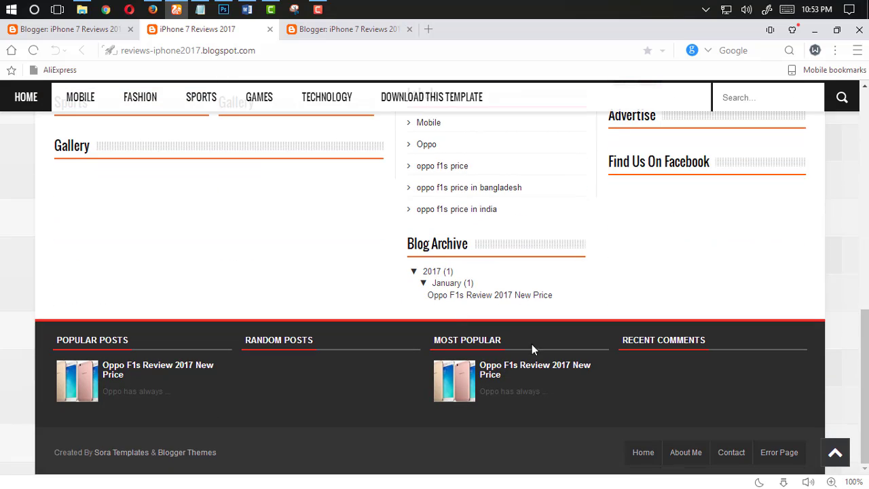
scroll(267, 306, up, 10)
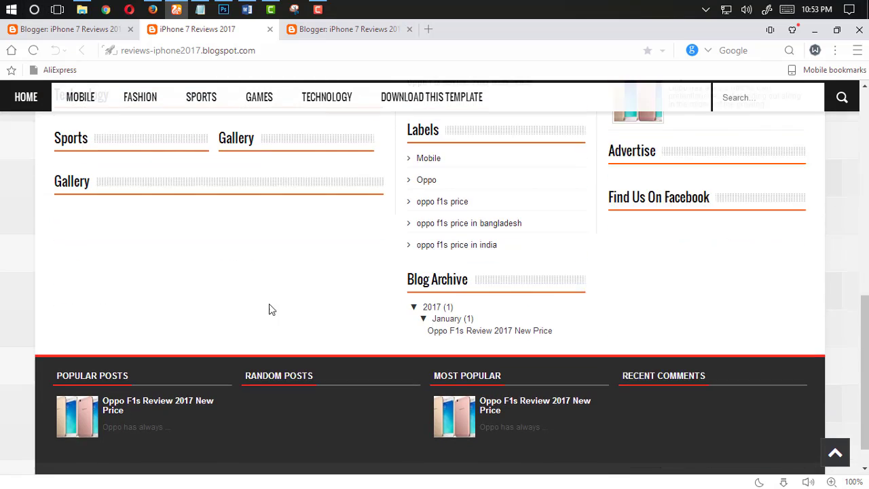
scroll(363, 308, down, 10)
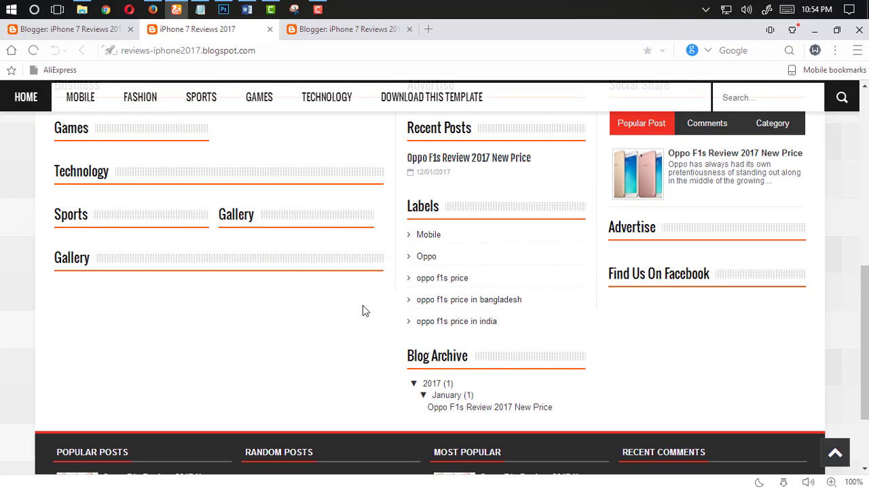
scroll(402, 323, down, 1)
scroll(402, 323, down, 3)
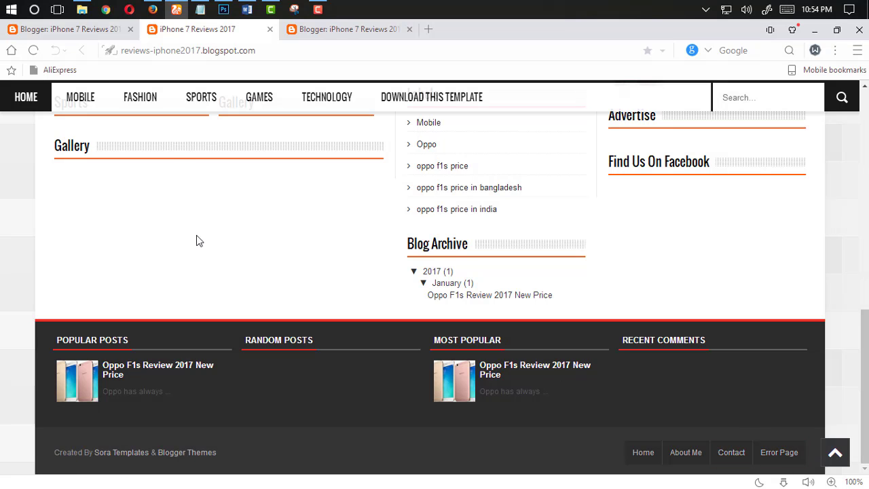
Step: Create a new page titled "About Me" with the body text "It's me" and publish it
click(79, 32)
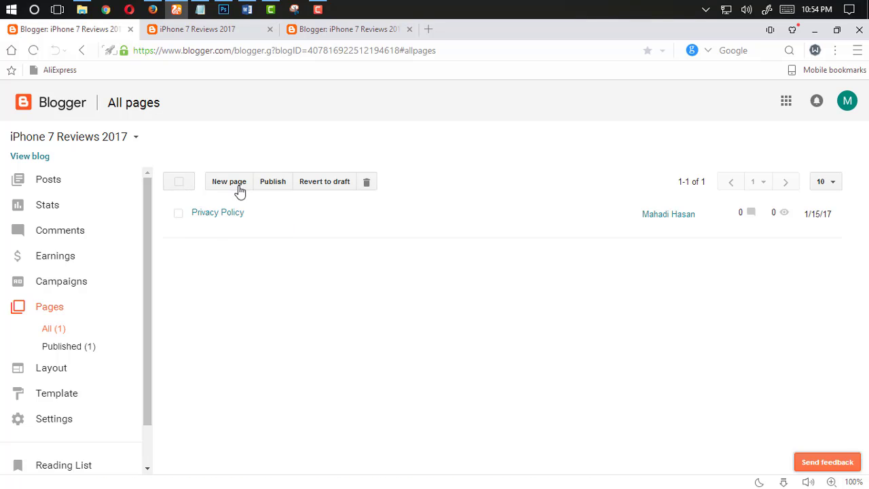
click(219, 189)
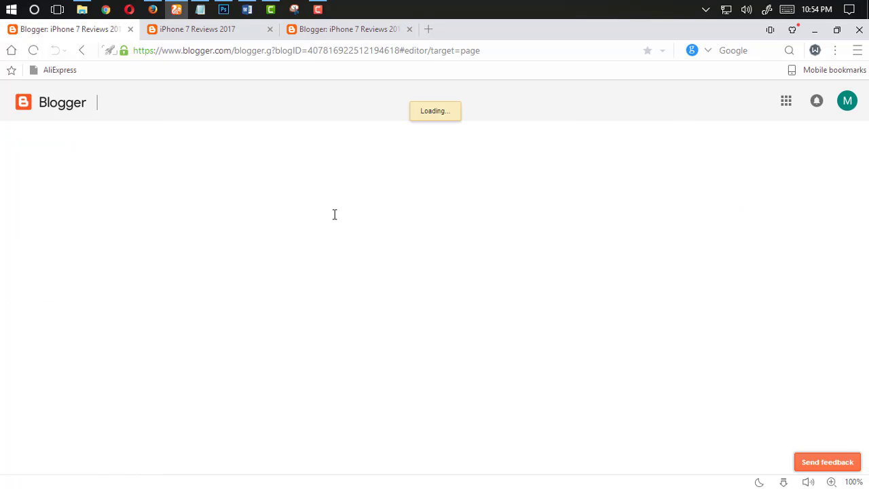
click(213, 135)
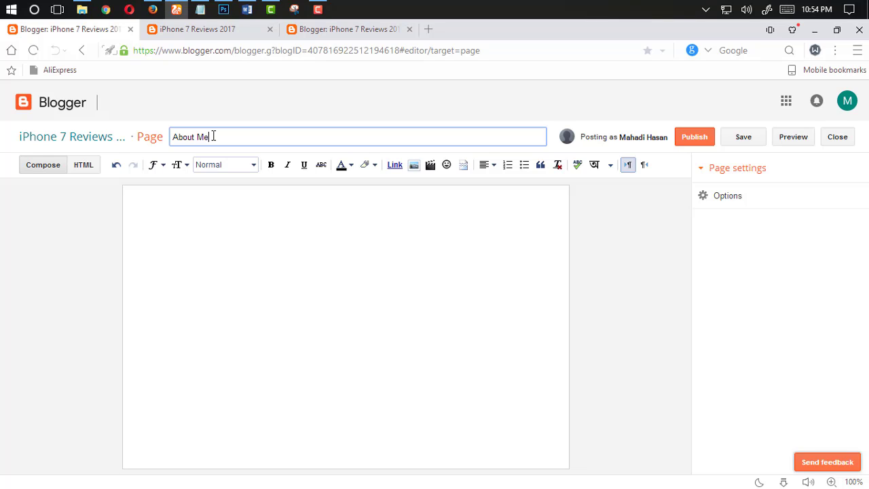
click(201, 226)
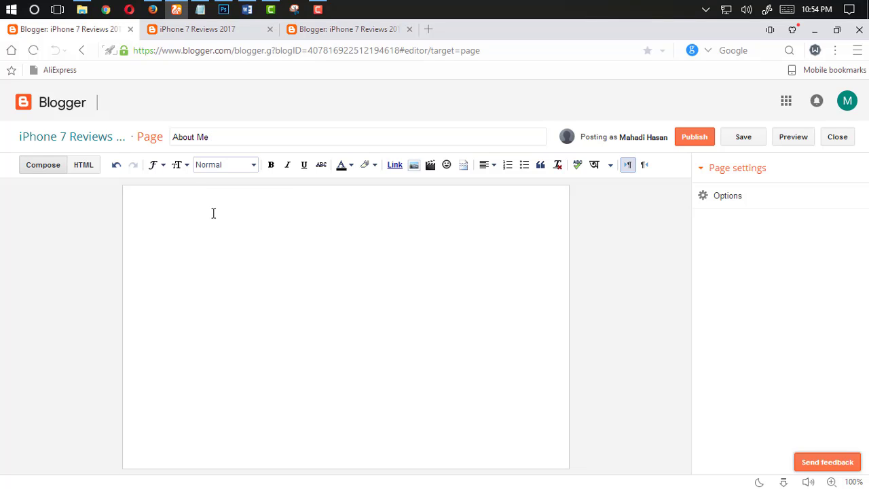
text(ghgj)
key(BackSpace)
key(BackSpace)
text(It's me)
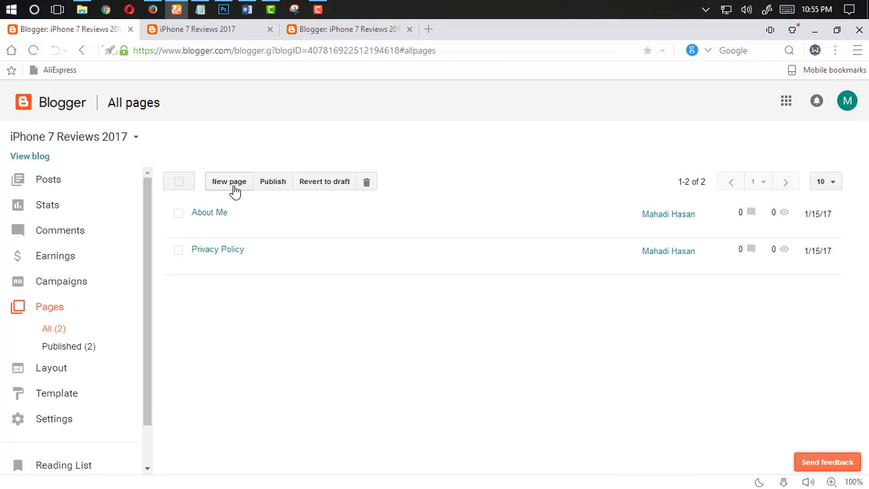
Step: Start a new page titled "Contact Us" and compare the title with the page links in the live blog's footer
click(230, 183)
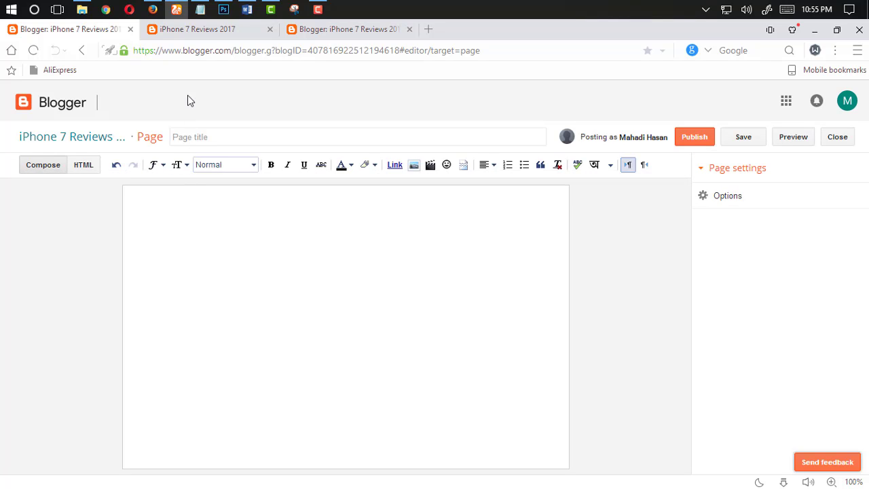
click(188, 139)
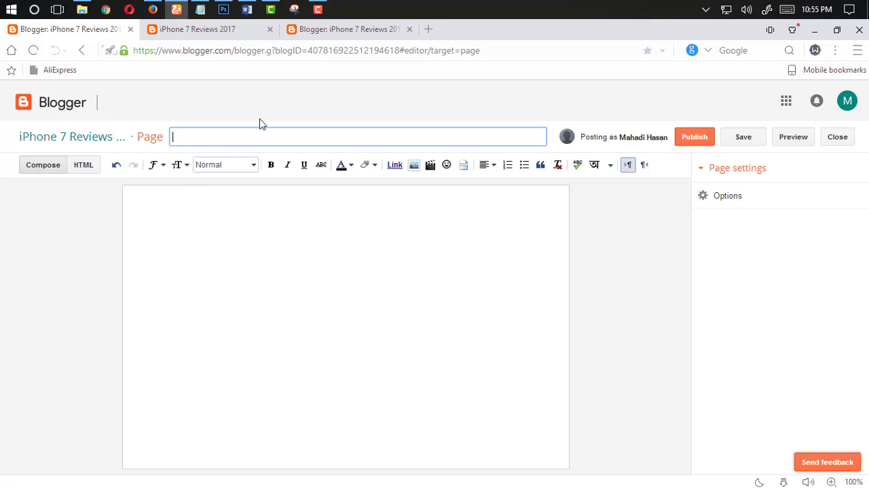
text(Contact Us)
drag(223, 140, 113, 142)
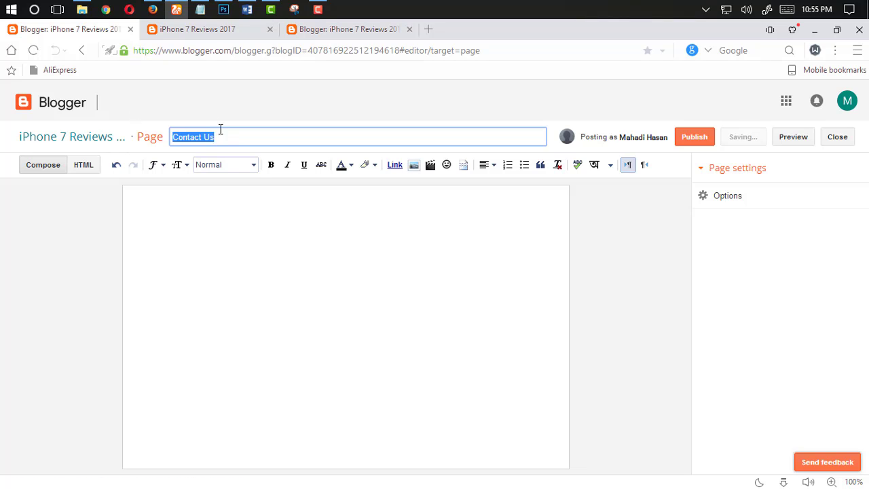
click(217, 200)
click(162, 33)
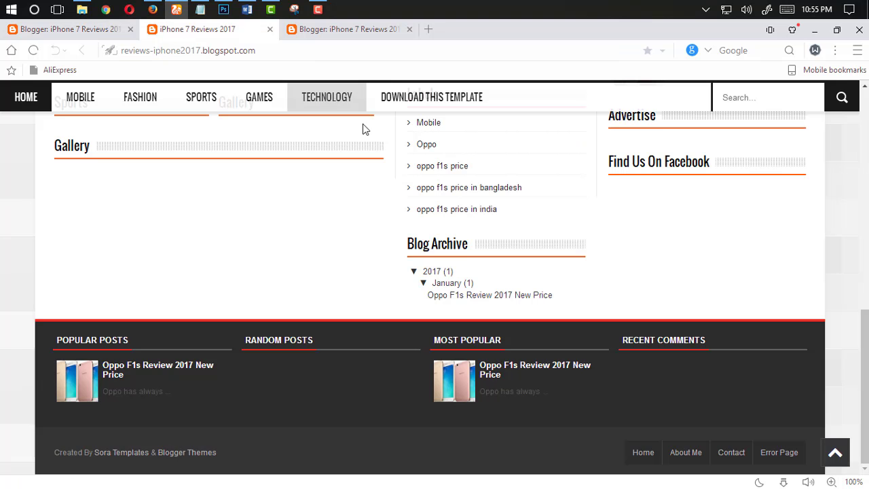
click(91, 30)
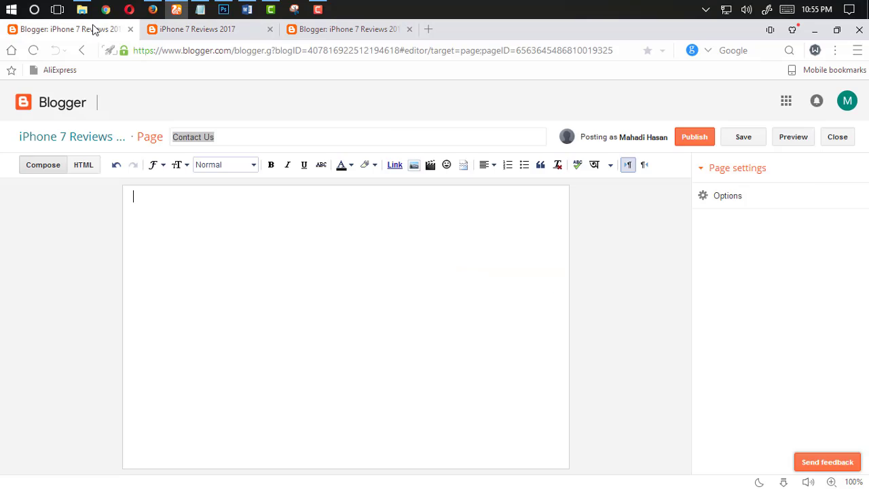
Step: Copy the contact e-mail line from the end of the Word document into the Contact Us page body and publish the page
click(247, 9)
scroll(775, 303, down, 14)
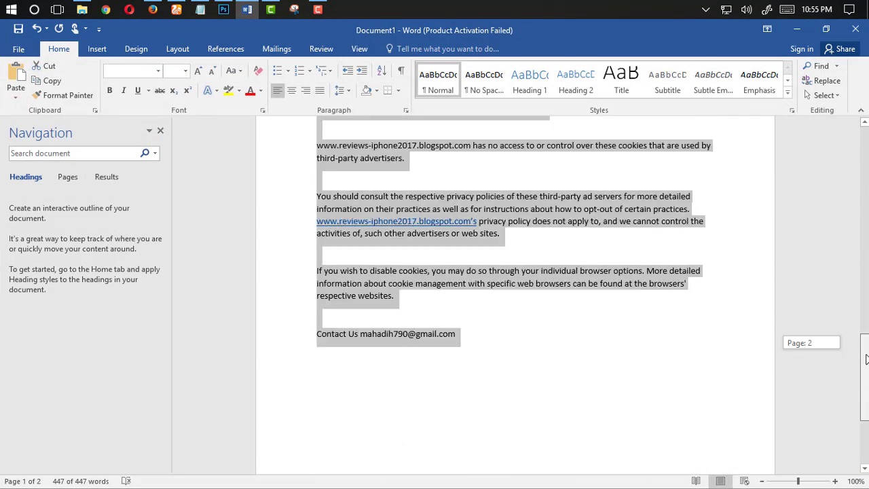
click(407, 241)
drag(317, 241, 452, 243)
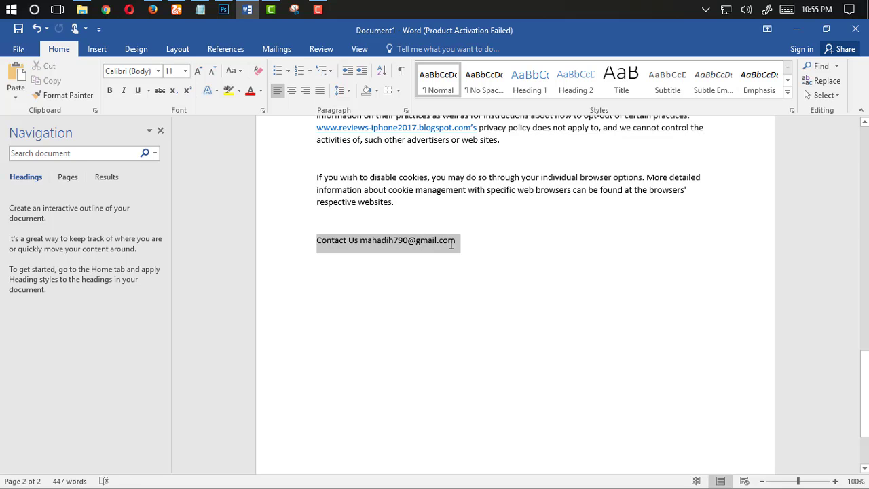
key(ctrl+c)
key(alt+Tab)
key(ctrl+v)
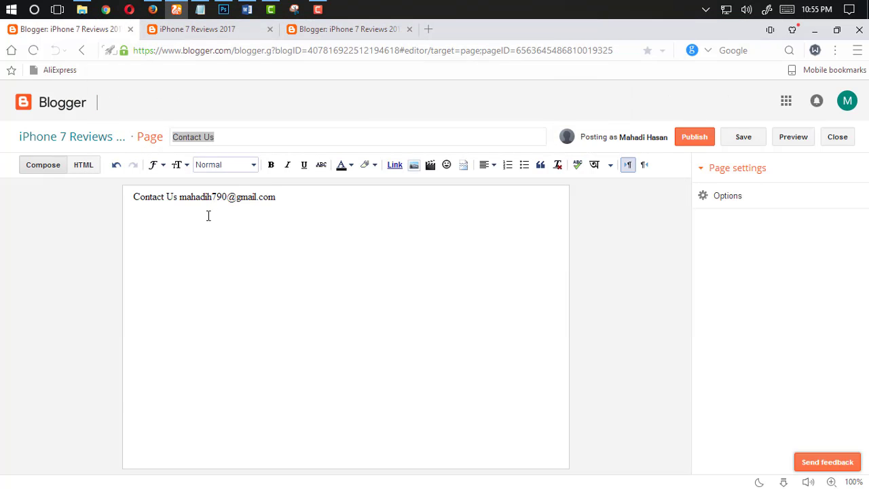
click(161, 198)
click(694, 136)
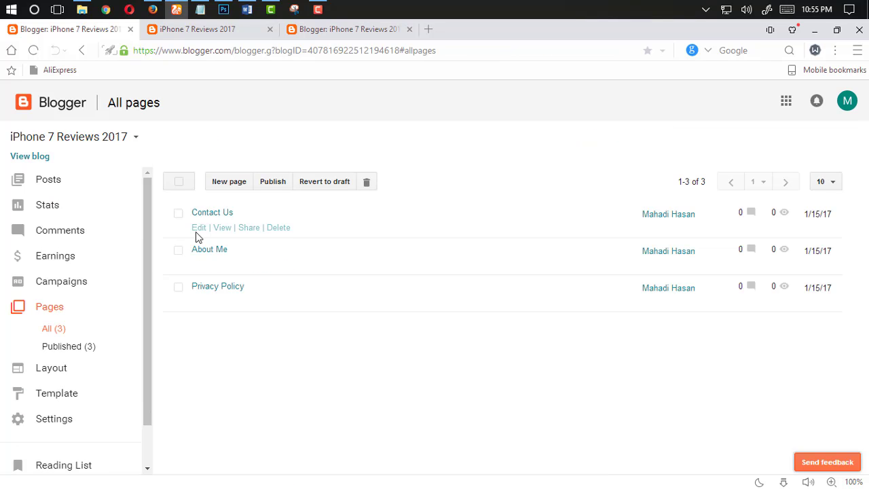
Step: Reopen the Contact Us page for editing, make the words "Contact Us" in the body bold, and update the page
click(197, 227)
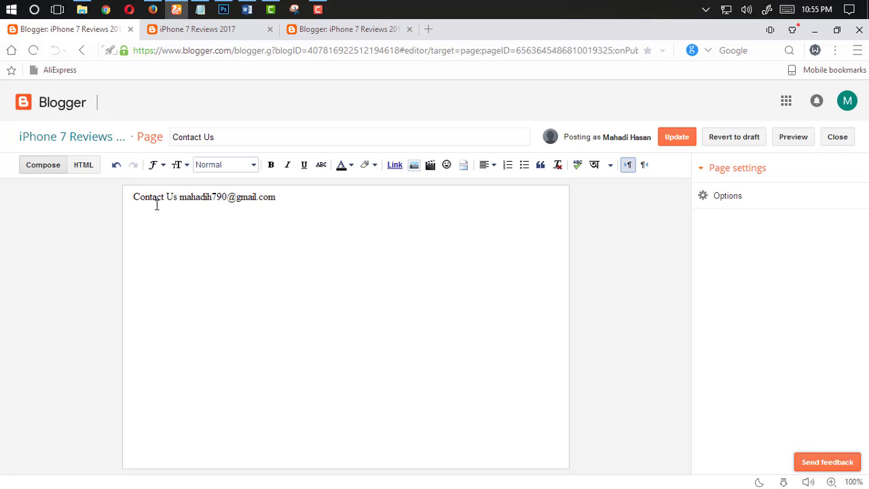
drag(179, 197, 133, 197)
click(271, 164)
click(184, 204)
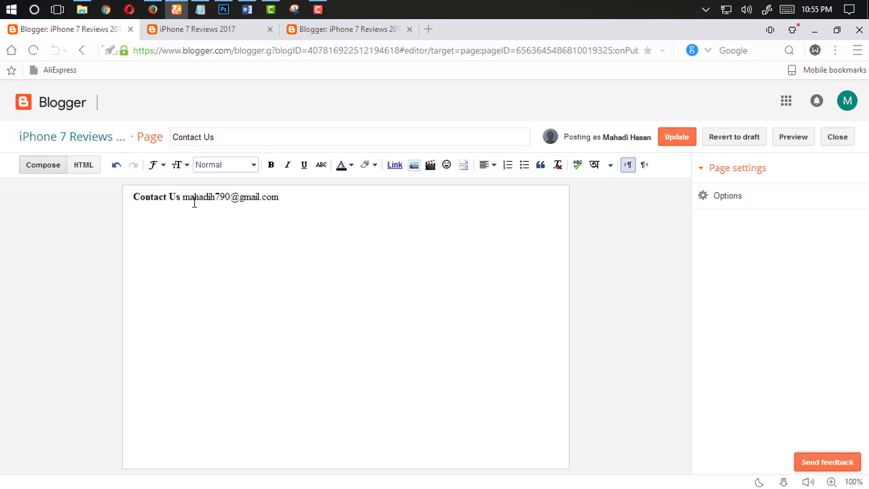
click(676, 136)
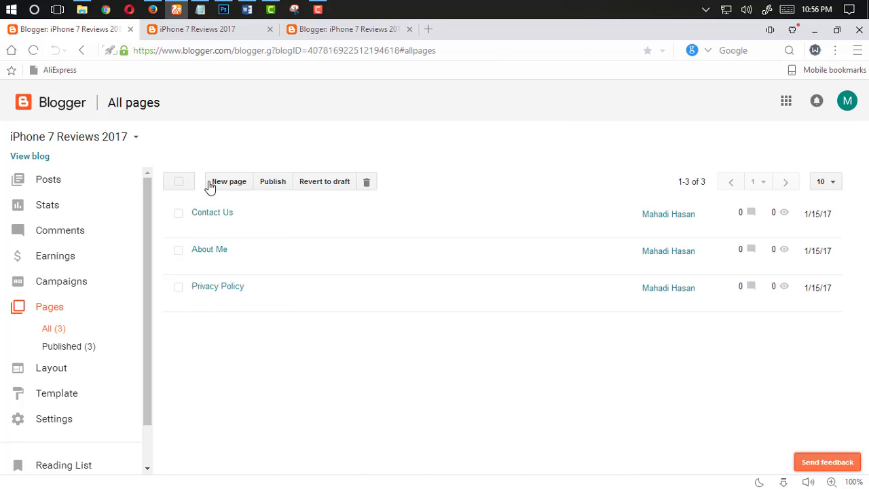
Step: Examine the live blog's footer and try its About Me and Home links
mouse_move(213, 302)
mouse_move(210, 258)
click(181, 38)
scroll(308, 264, up, 15)
scroll(760, 345, down, 15)
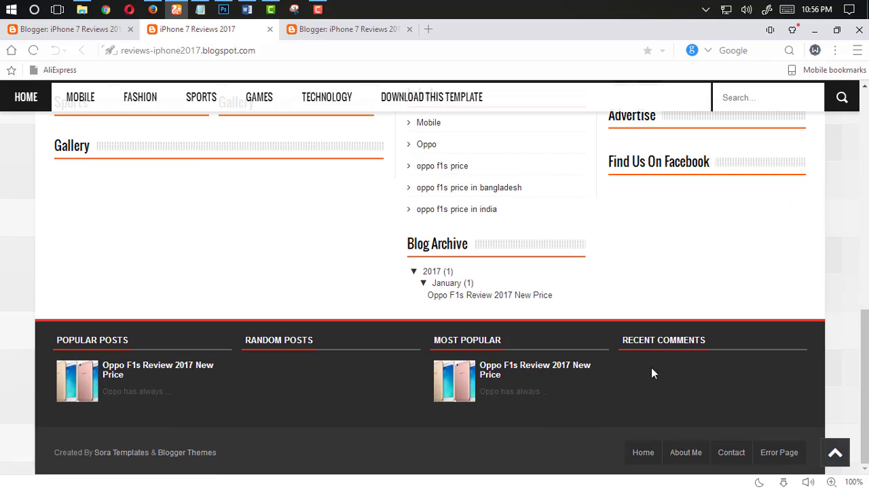
click(699, 459)
scroll(634, 432, down, 15)
click(650, 455)
scroll(775, 165, down, 15)
triple_click(808, 456)
click(769, 426)
drag(769, 426, 801, 463)
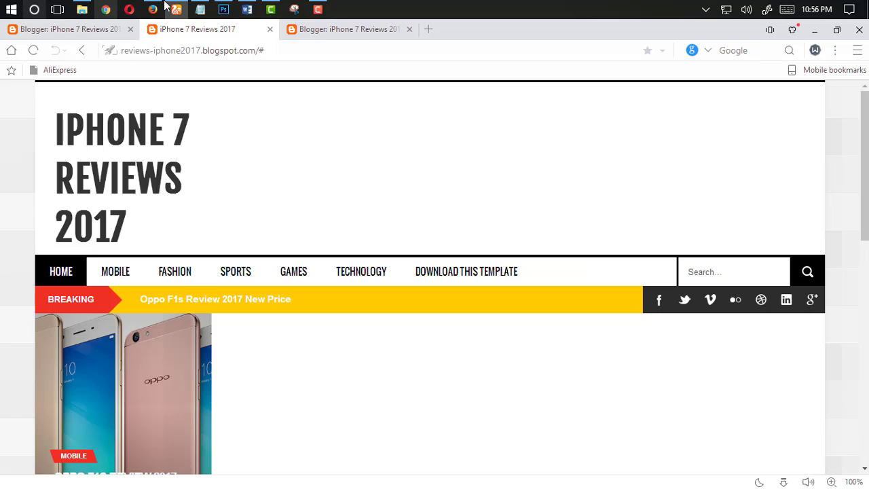
Step: Place the second Blogger tab next to the first one and open the blog template's HTML for editing
click(71, 30)
click(204, 30)
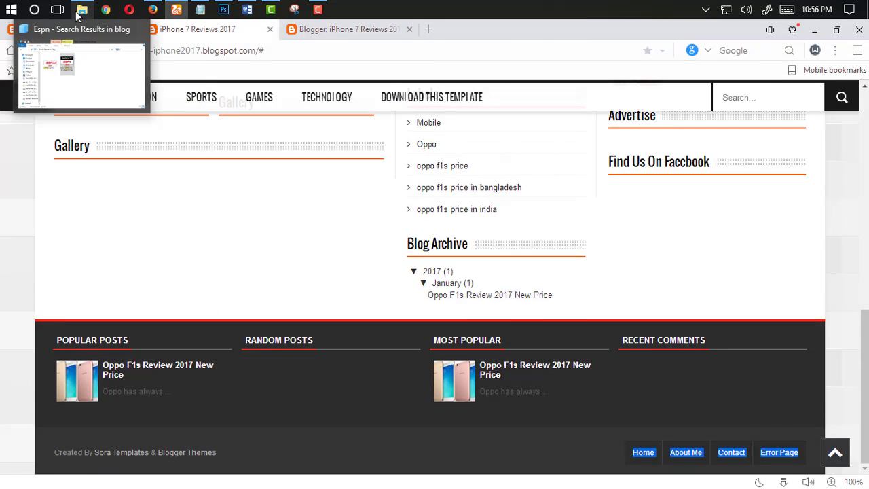
click(71, 29)
scroll(82, 227, down, 2)
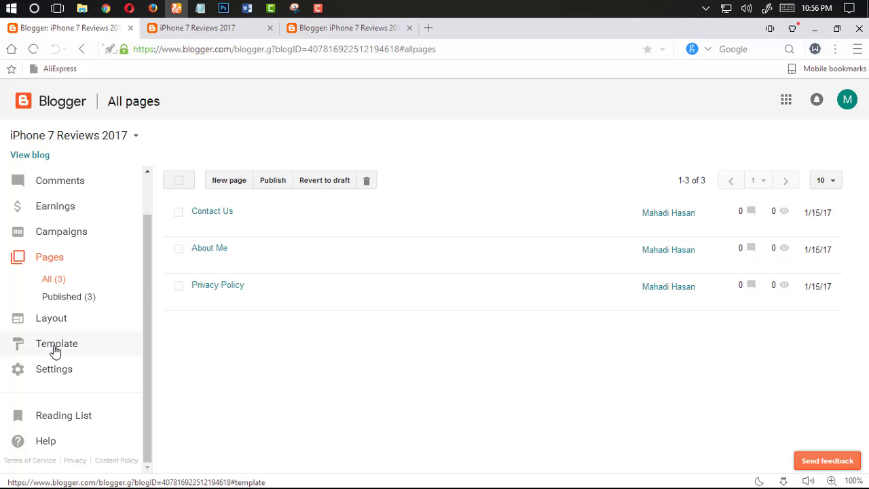
click(171, 28)
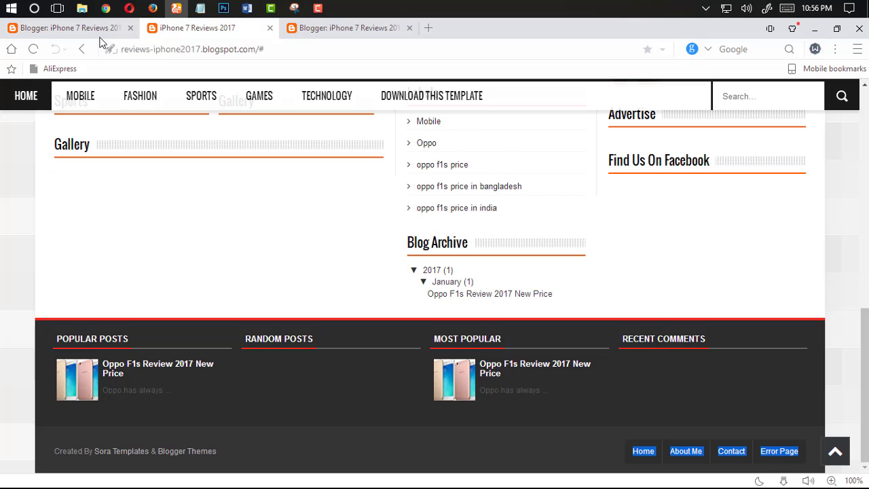
drag(322, 32, 197, 31)
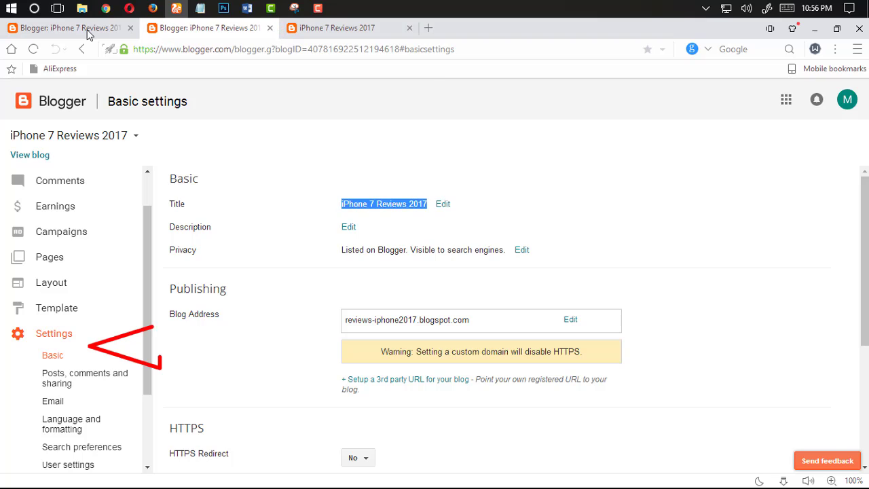
click(87, 32)
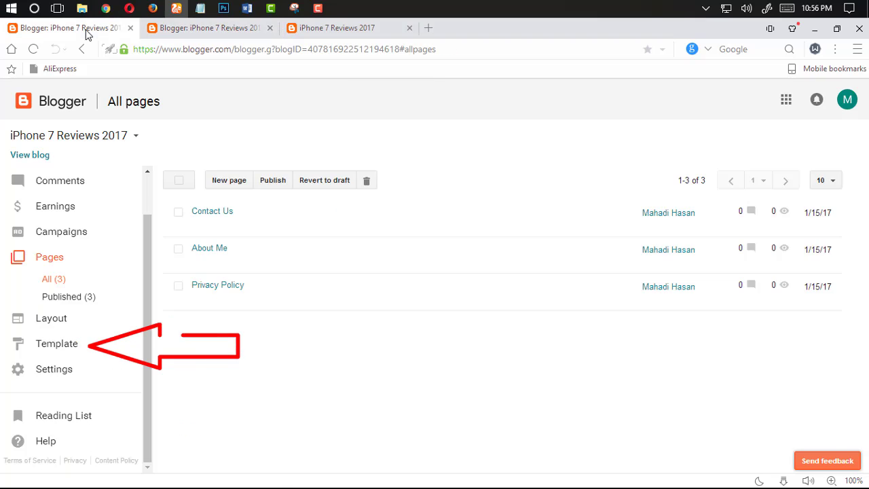
click(63, 345)
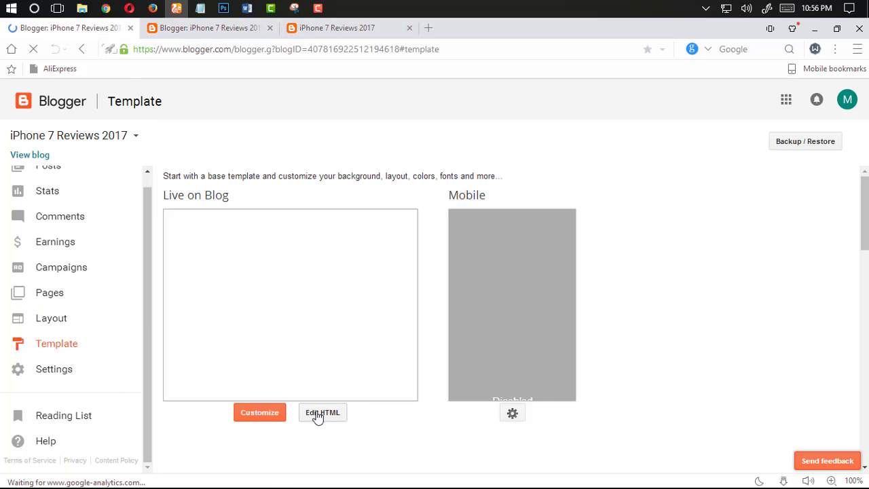
click(318, 415)
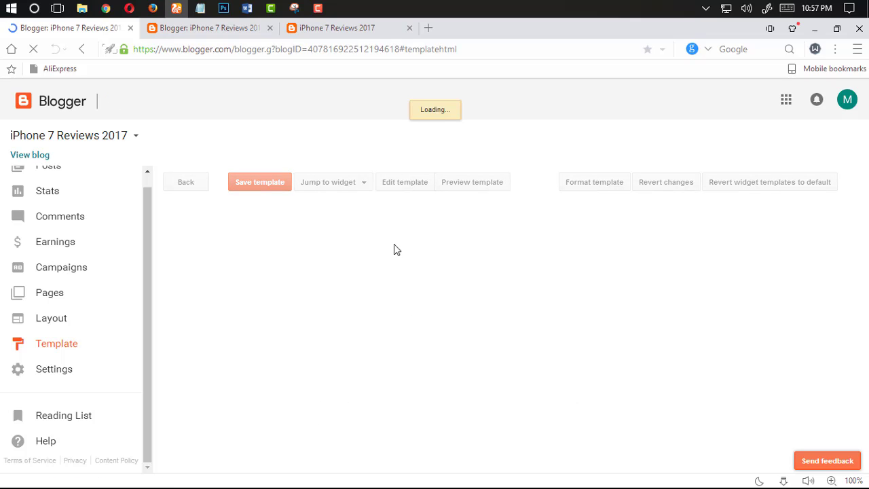
Step: Open the search inside the template code and check the footer link names on the live blog
key(ctrl+f)
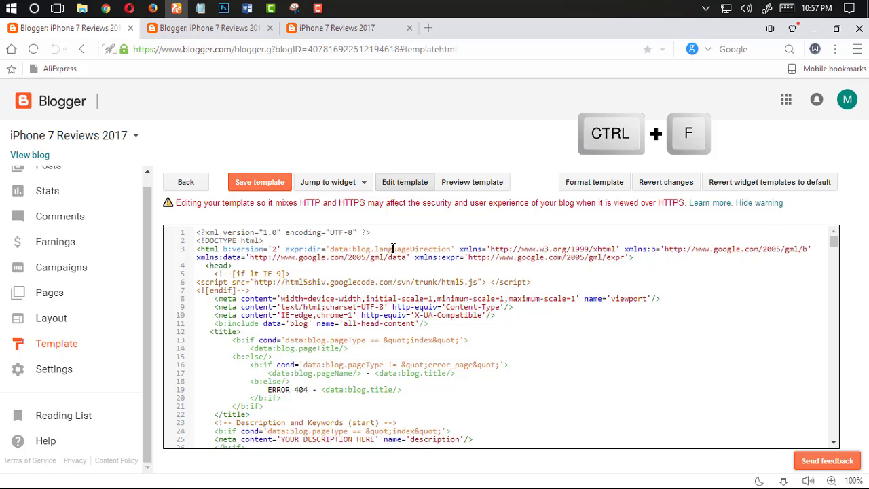
key(ctrl+f)
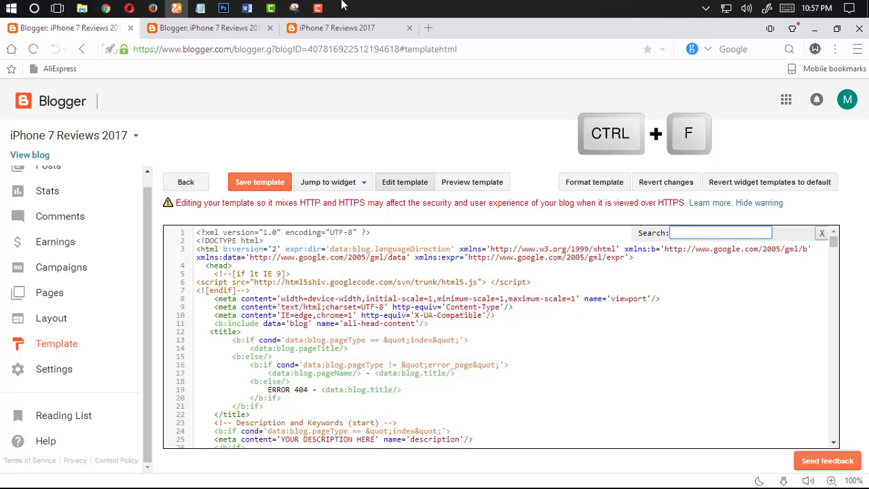
click(208, 28)
scroll(756, 359, down, 3)
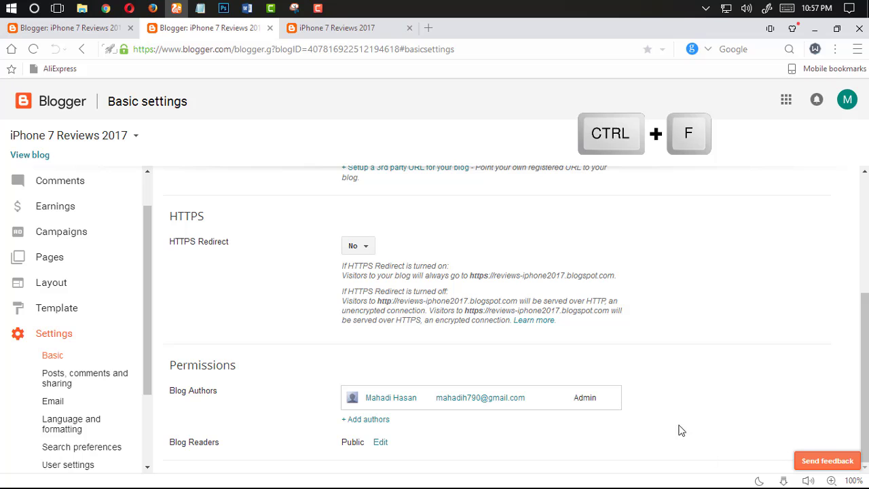
click(376, 31)
click(718, 435)
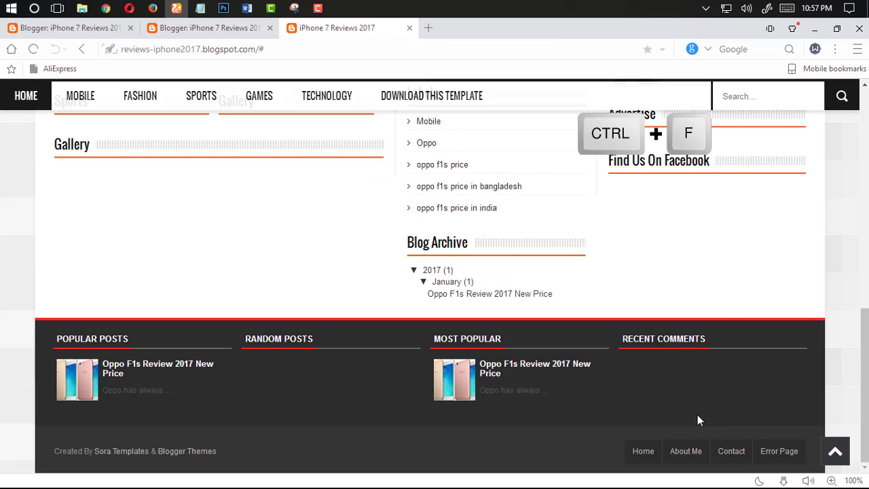
Step: Search the template code for "error" and "error page" and examine the footer menu's link code
click(103, 29)
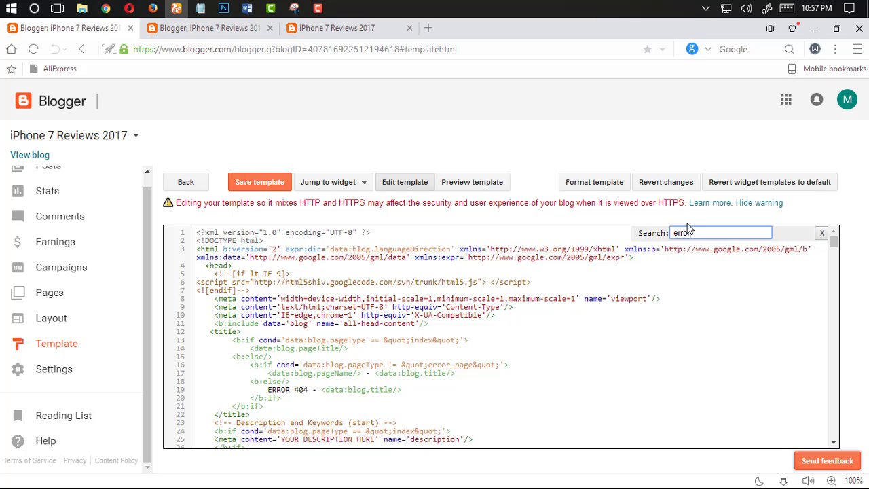
key(Return)
click(713, 233)
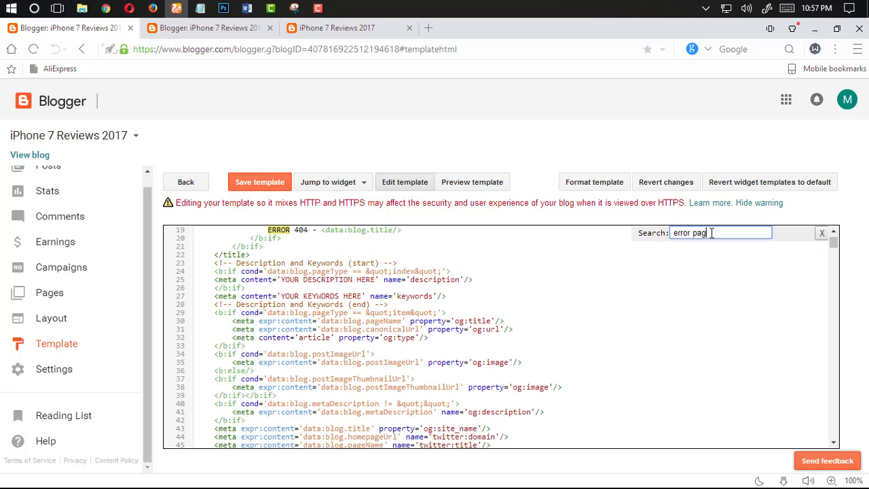
key(Return)
scroll(417, 305, down, 2)
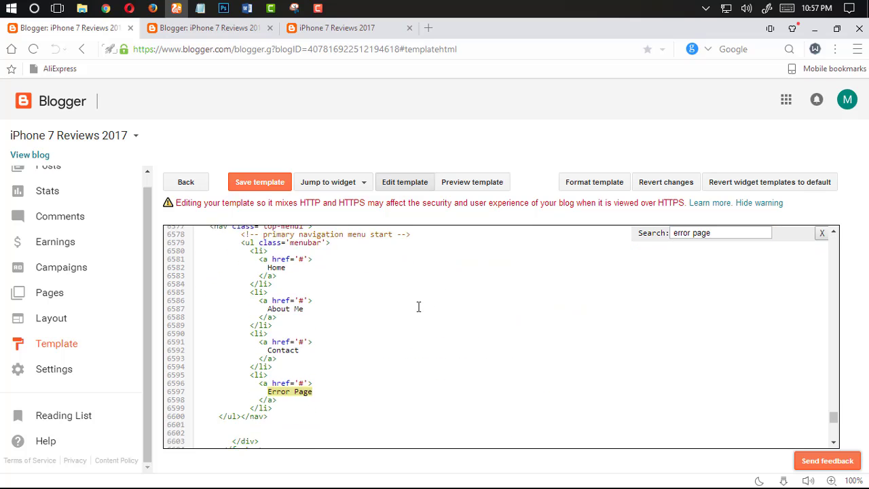
drag(311, 319, 272, 319)
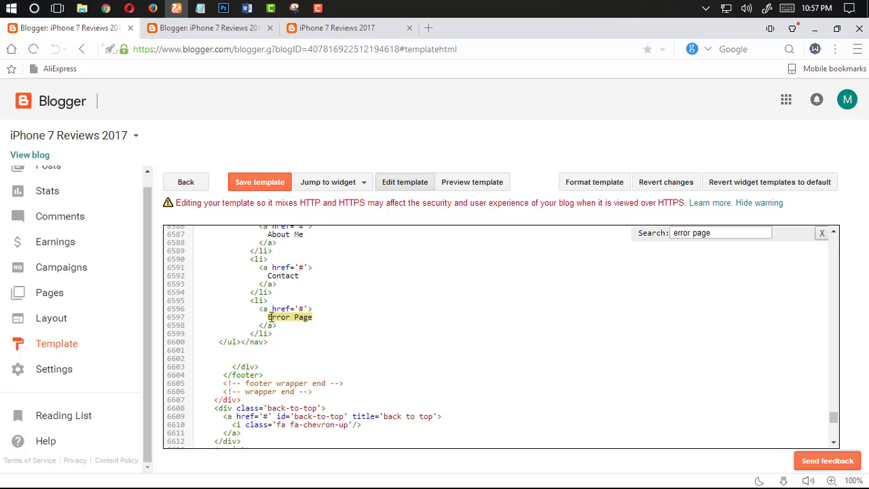
click(374, 306)
drag(719, 234, 668, 234)
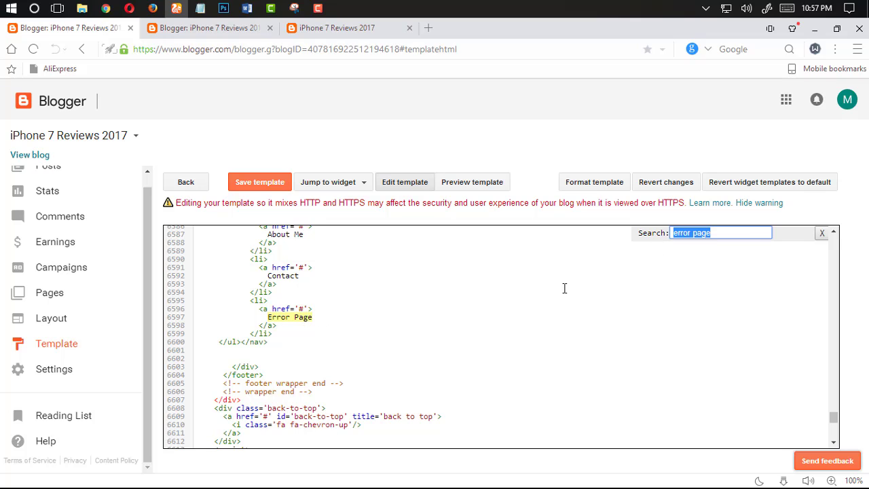
click(565, 288)
scroll(313, 317, up, 1)
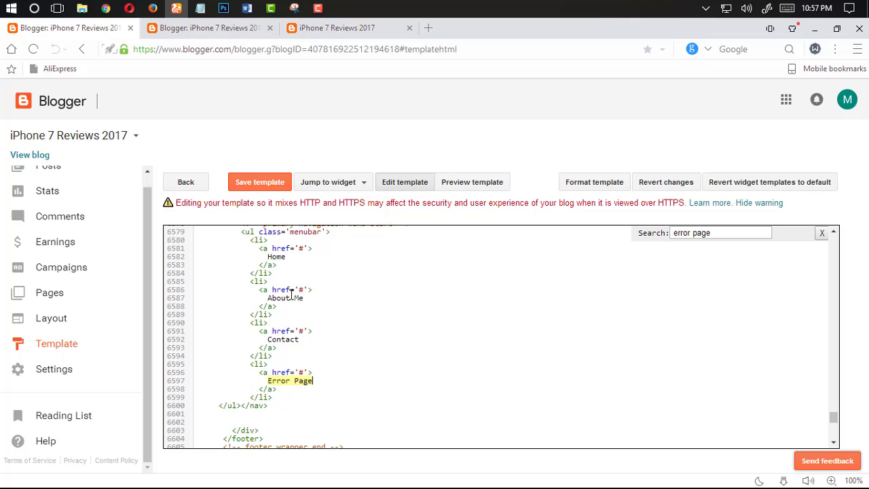
Step: Open the blog's pages list in the second Blogger tab and reload it
click(212, 29)
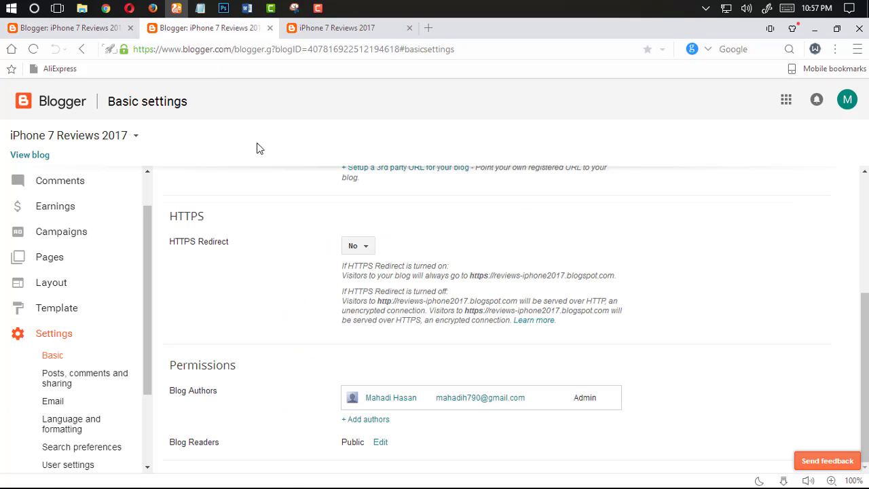
click(91, 27)
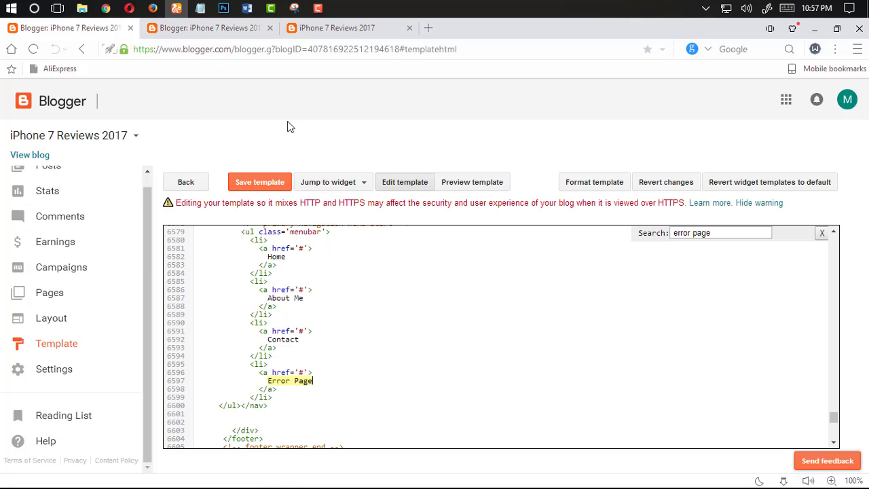
click(239, 27)
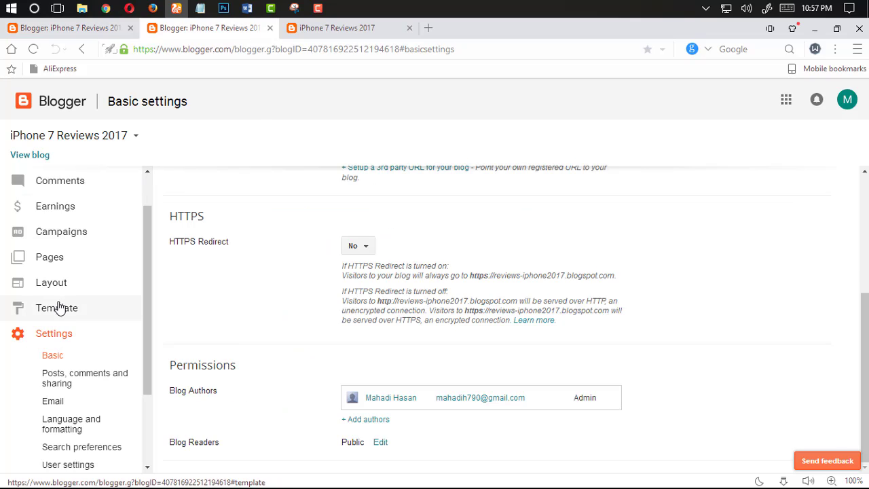
click(55, 260)
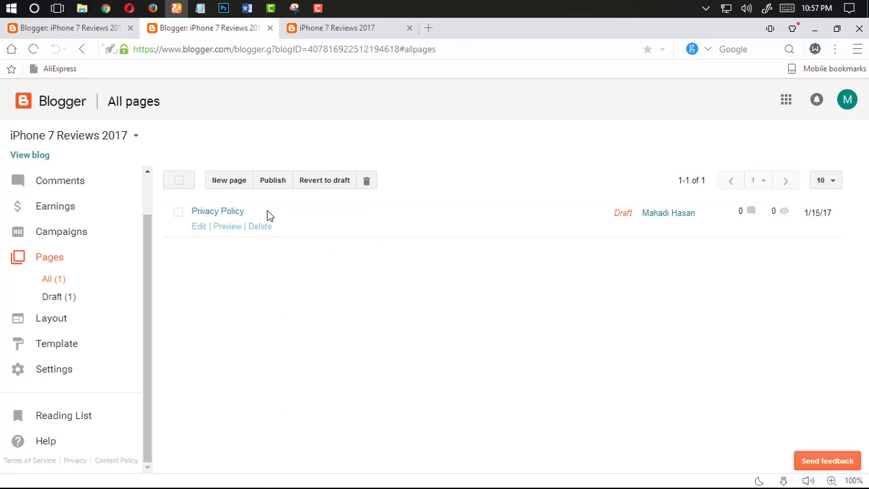
right_click(337, 131)
click(448, 161)
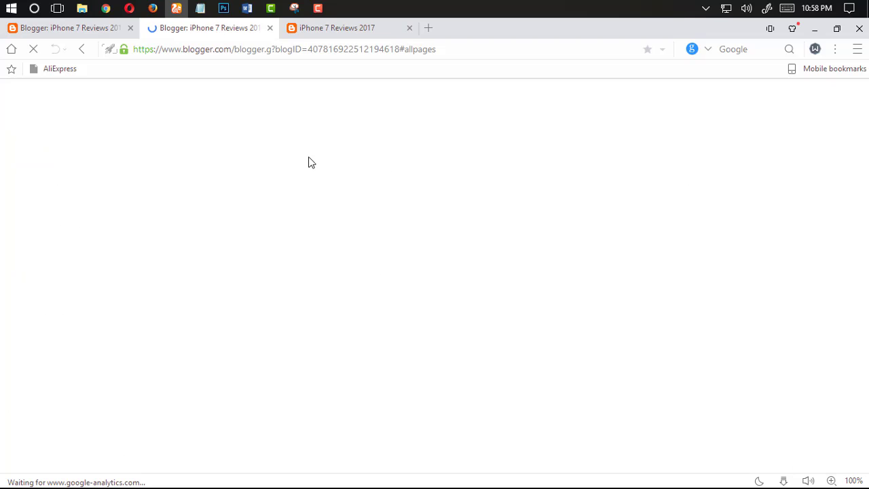
Step: Replace the "Error Page" link text in the template's footer menu with the page title "Privacy Policy" copied from the pages list
click(95, 34)
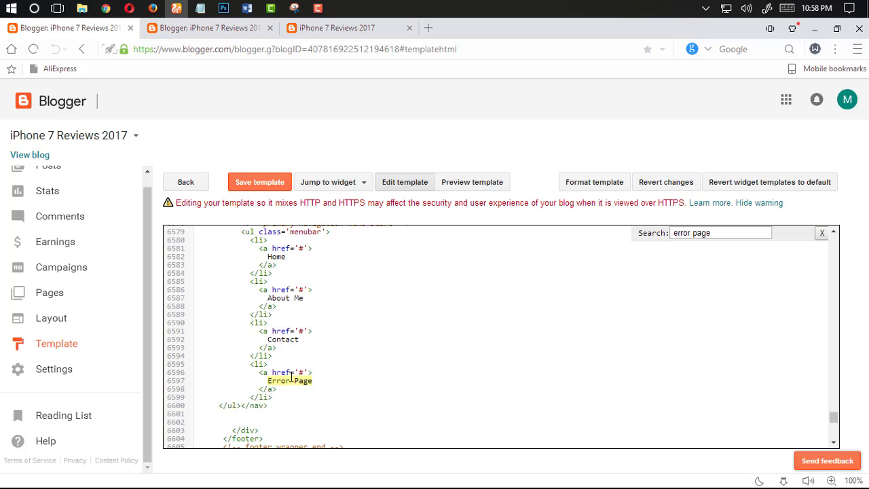
click(175, 28)
drag(247, 288, 175, 272)
key(ctrl+c)
click(76, 30)
drag(317, 382, 269, 382)
key(ctrl+v)
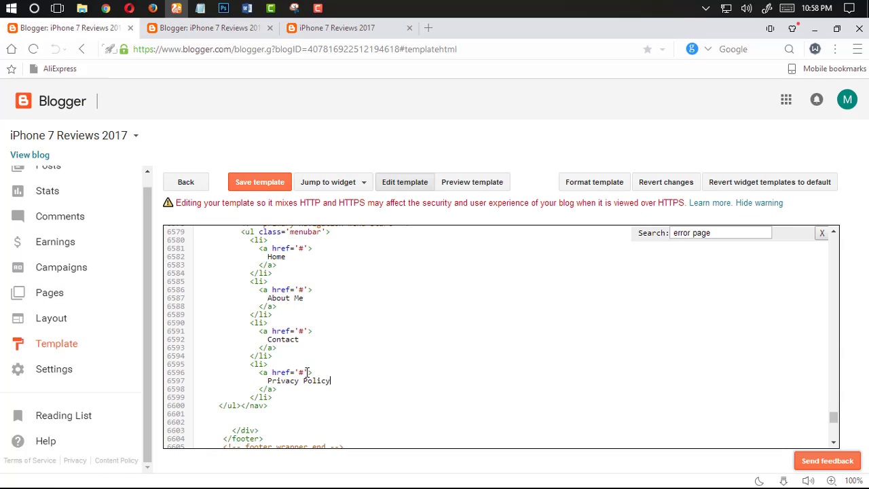
Step: Replace the # in the footer menu's Privacy Policy link with that page's copied address, and rename the Contact link "Contact Us"
click(202, 30)
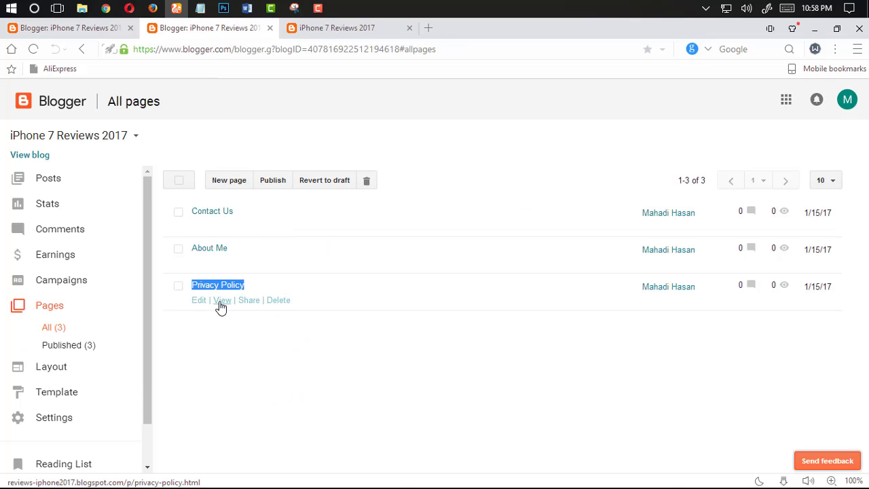
right_click(220, 300)
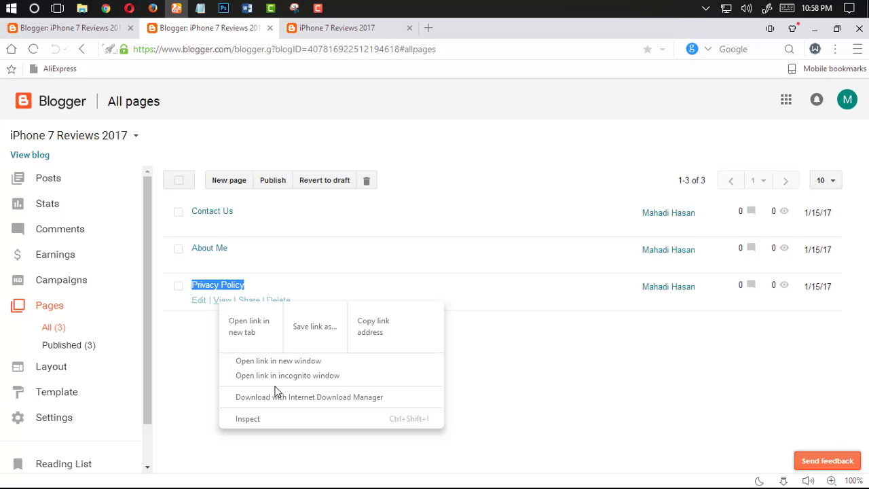
click(368, 332)
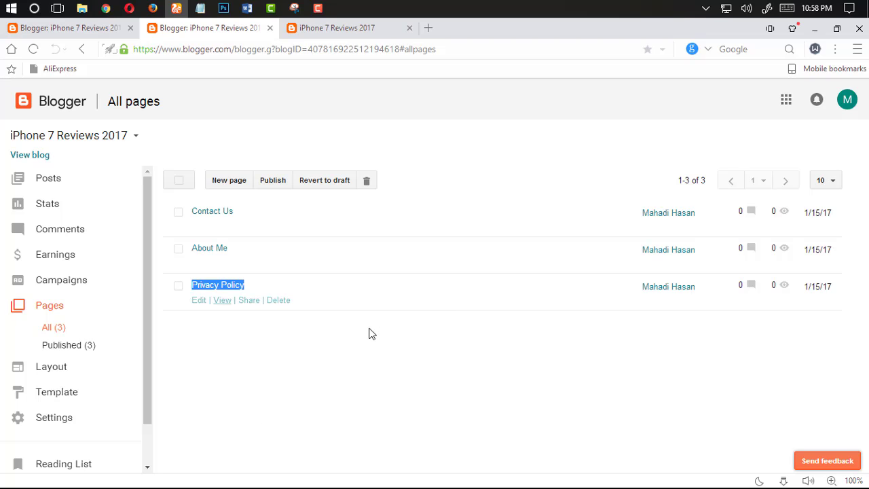
click(86, 27)
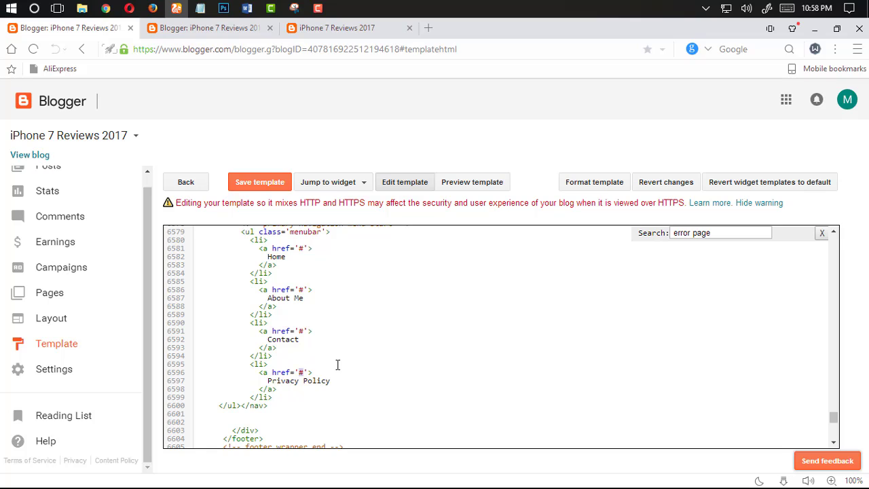
key(ctrl+v)
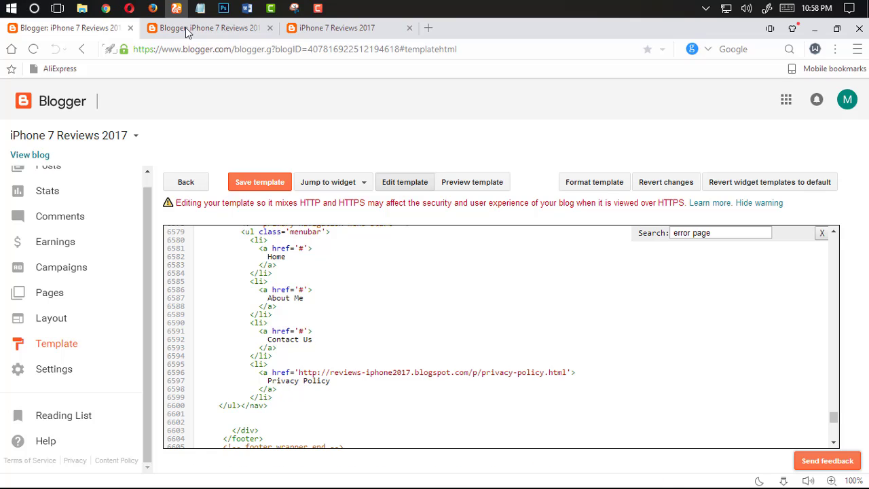
Step: Replace the # in the footer menu's Contact Us link with the page address copied from the pages list
click(210, 28)
right_click(216, 229)
click(374, 252)
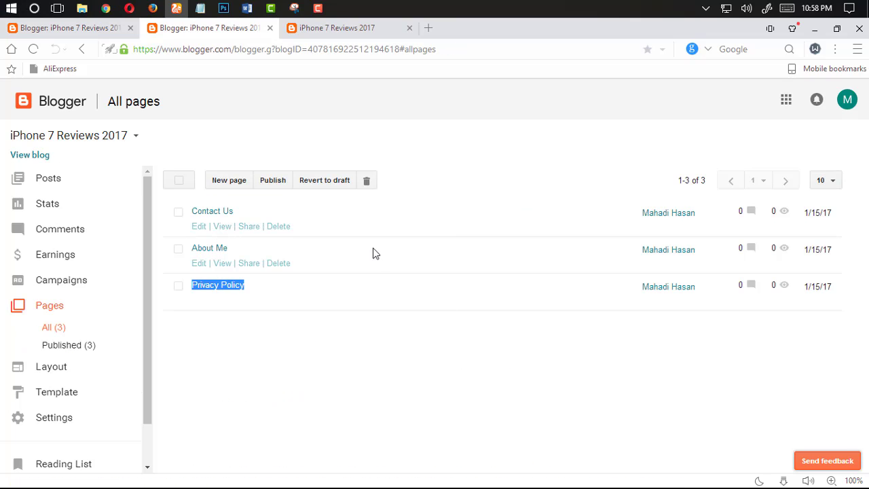
key(ctrl+shift+Tab)
double_click(301, 330)
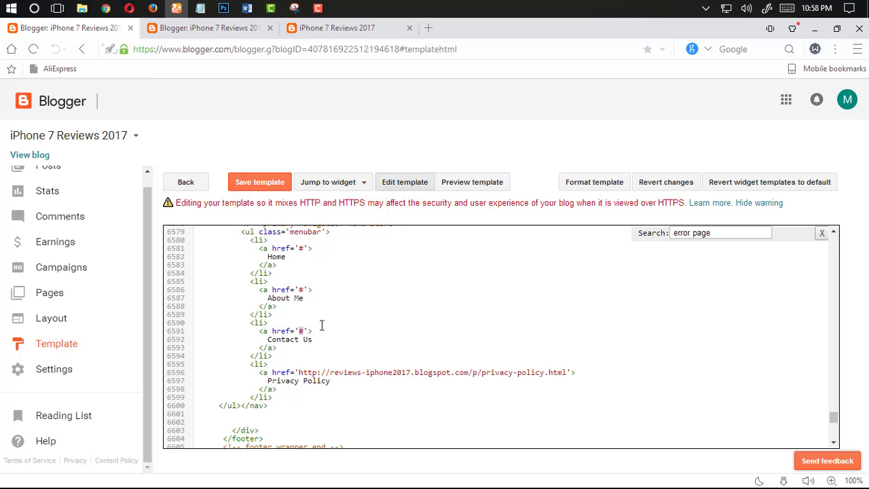
key(ctrl+v)
click(297, 317)
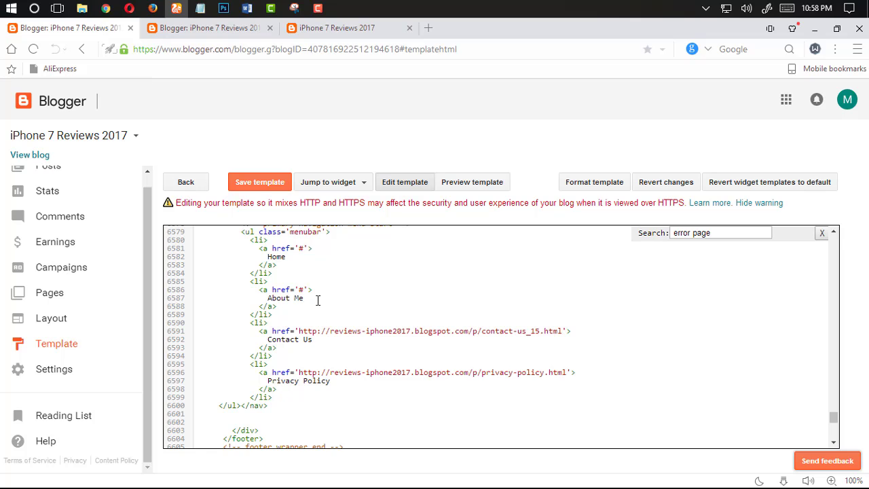
Step: Copy the About Me page's address from the pages list and set it as the footer menu's About Me link target
click(211, 30)
right_click(220, 263)
click(373, 287)
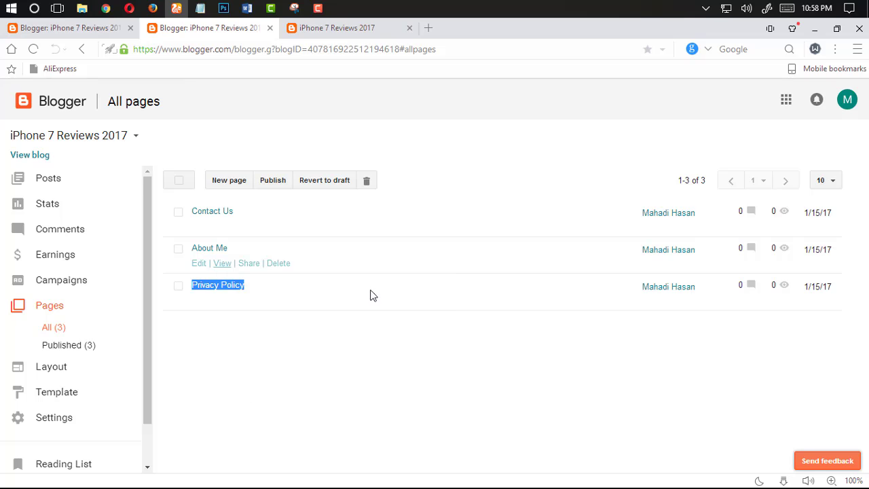
click(99, 31)
double_click(301, 290)
key(ctrl+v)
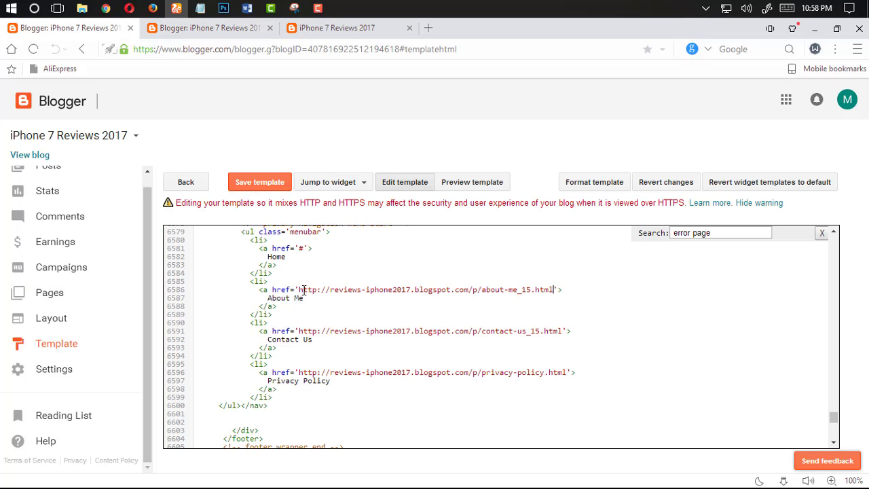
scroll(302, 302, up, 1)
double_click(301, 312)
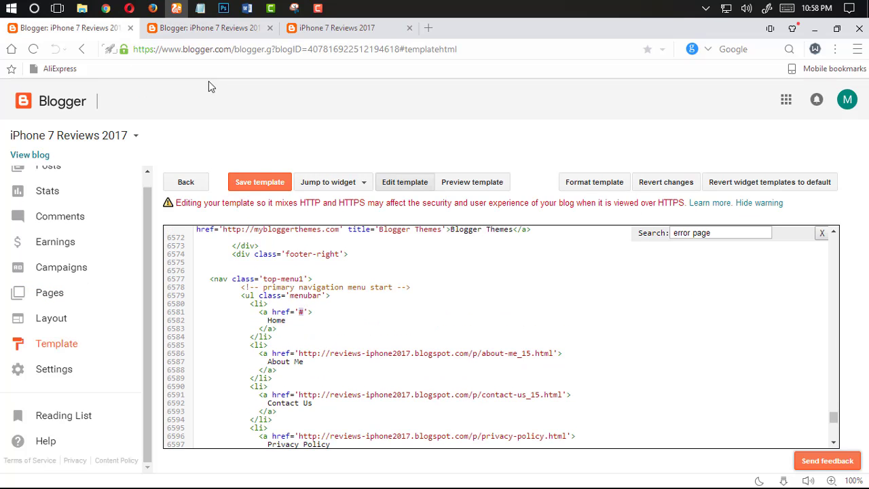
click(211, 28)
click(321, 30)
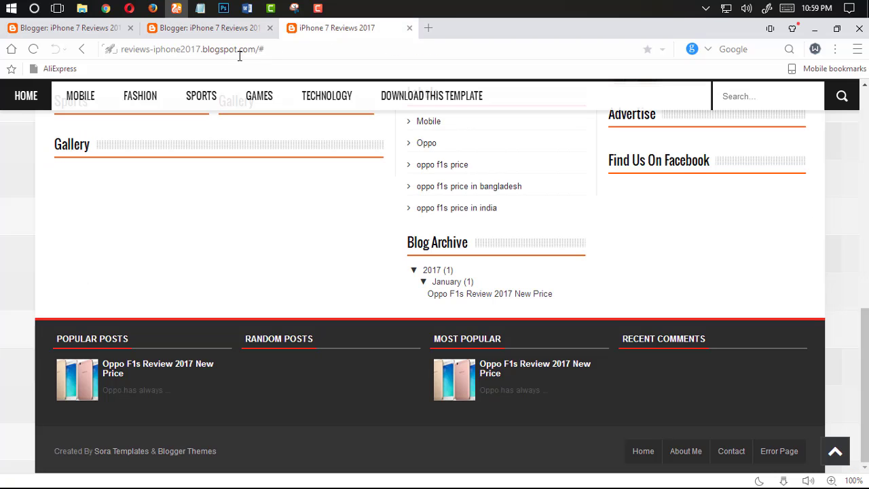
click(258, 48)
click(94, 31)
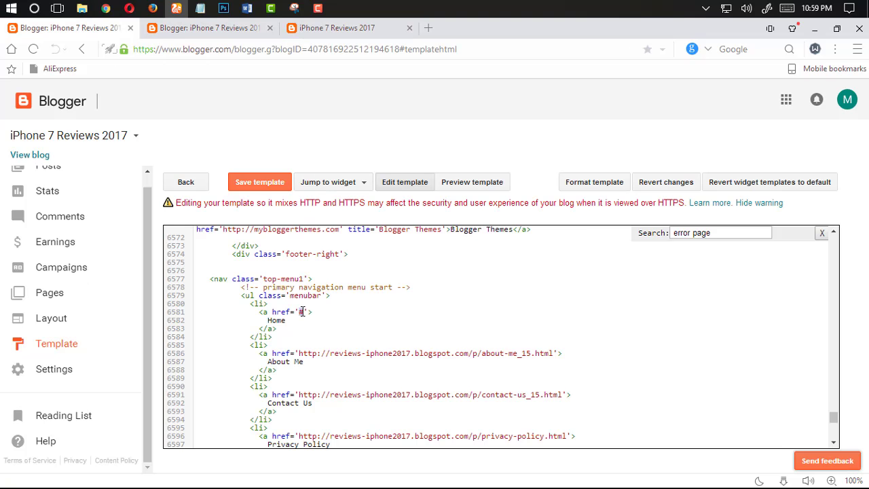
key(ctrl+v)
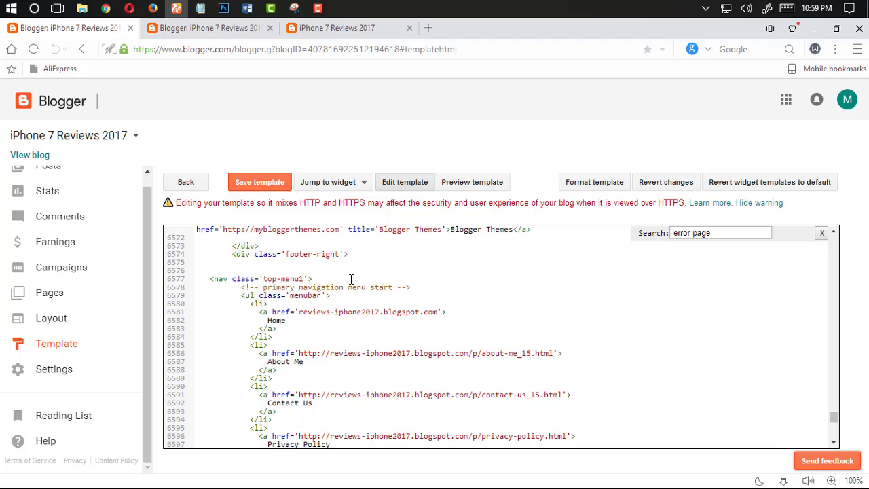
text(www.)
click(265, 182)
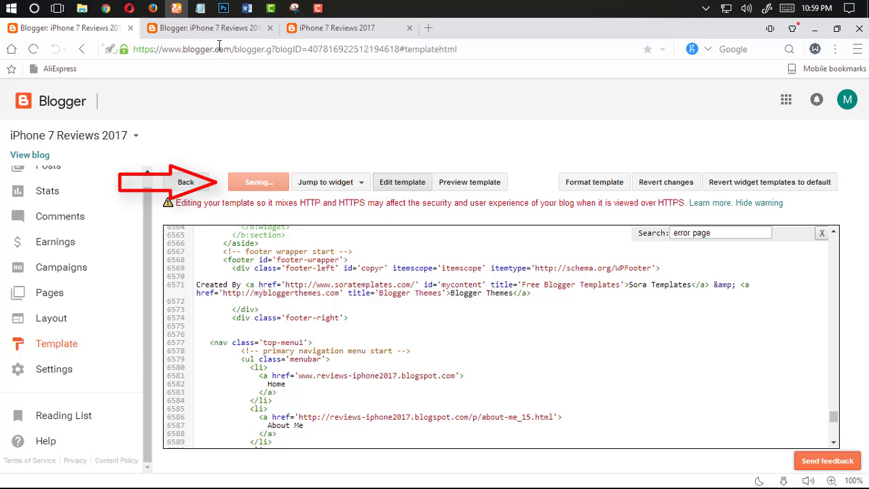
Step: Reload the live blog and open the Privacy Policy page from its footer menu
click(335, 27)
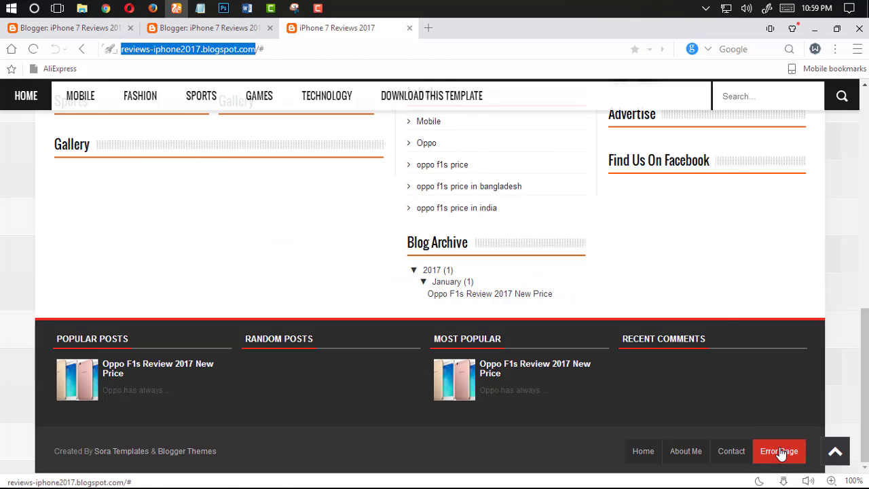
scroll(75, 88, up, 1)
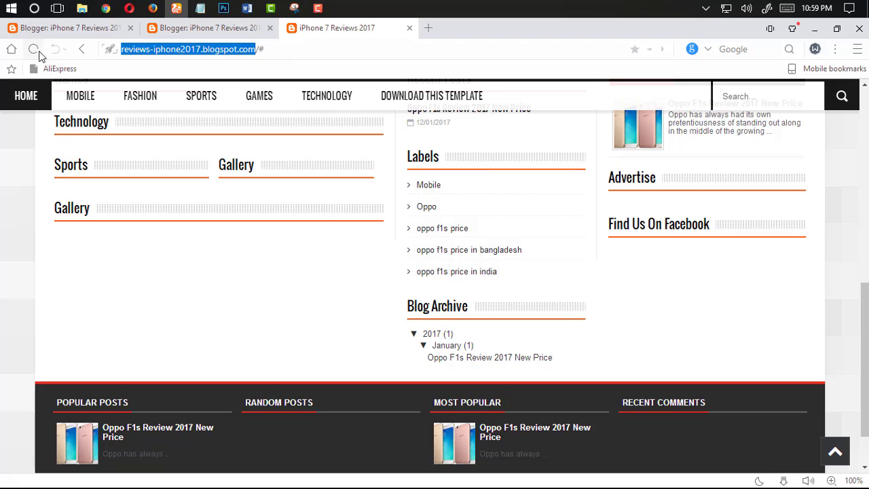
click(33, 49)
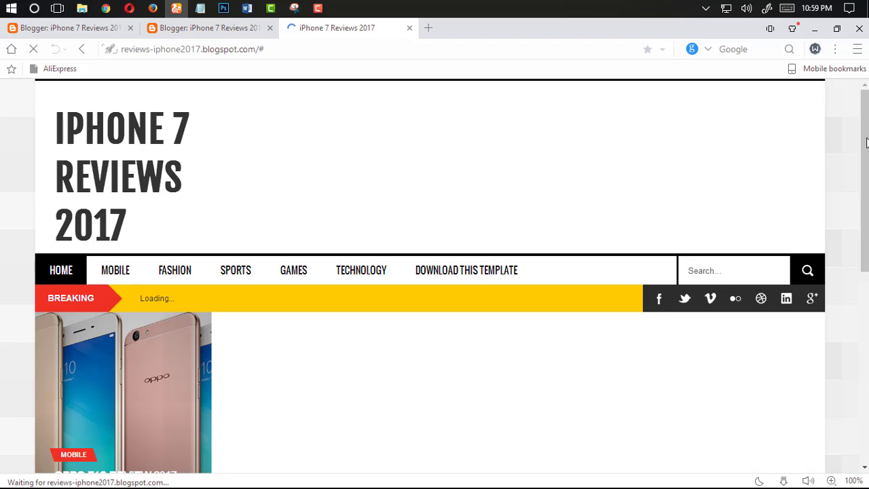
drag(866, 141, 865, 360)
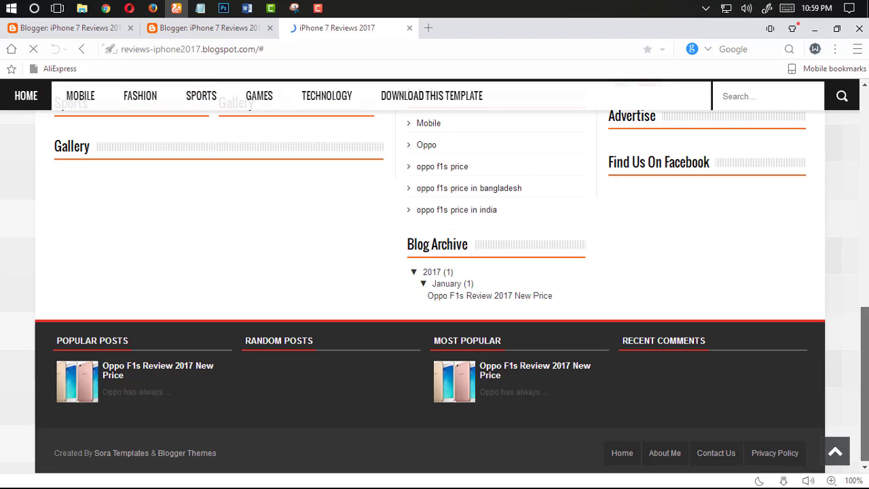
click(745, 457)
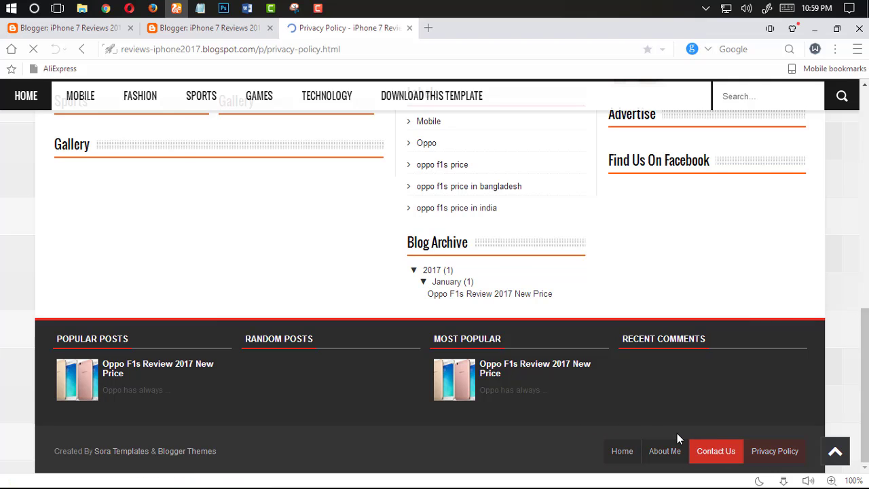
Step: Check the Privacy Policy page's address and read its published text through the Google Adsense section
drag(365, 48, 117, 53)
scroll(167, 283, down, 5)
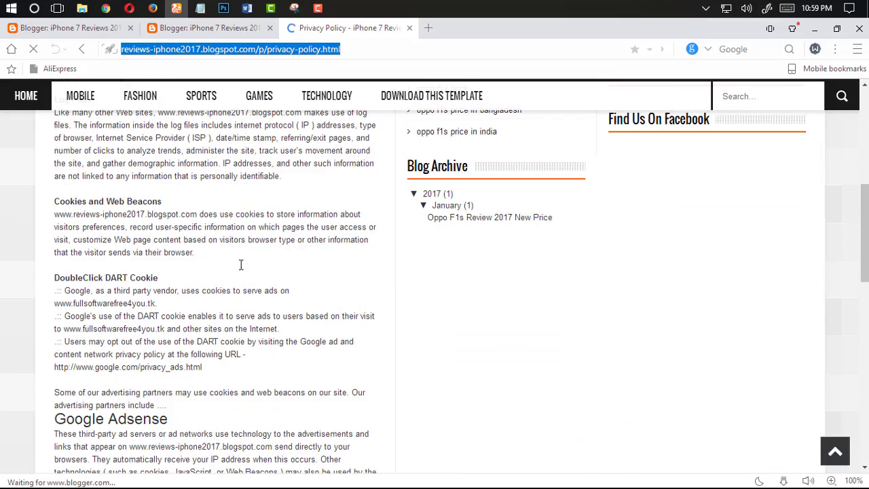
scroll(240, 265, down, 8)
scroll(145, 271, up, 5)
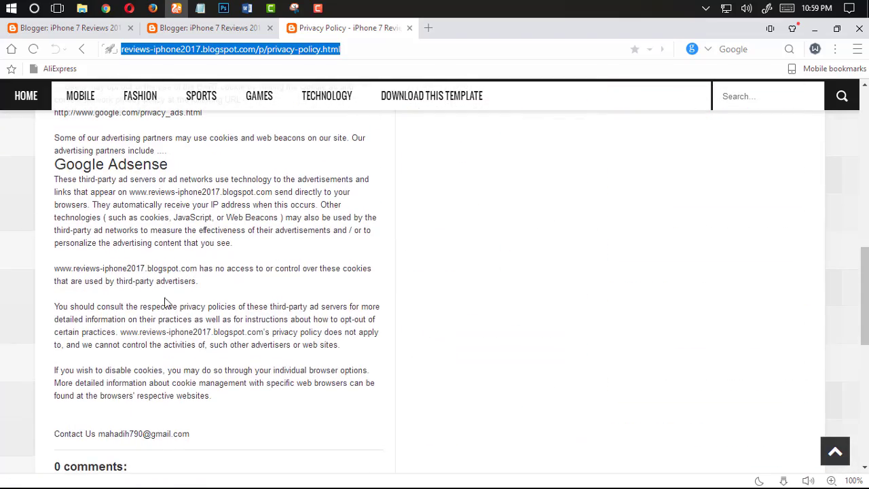
scroll(201, 355, up, 3)
drag(237, 357, 28, 348)
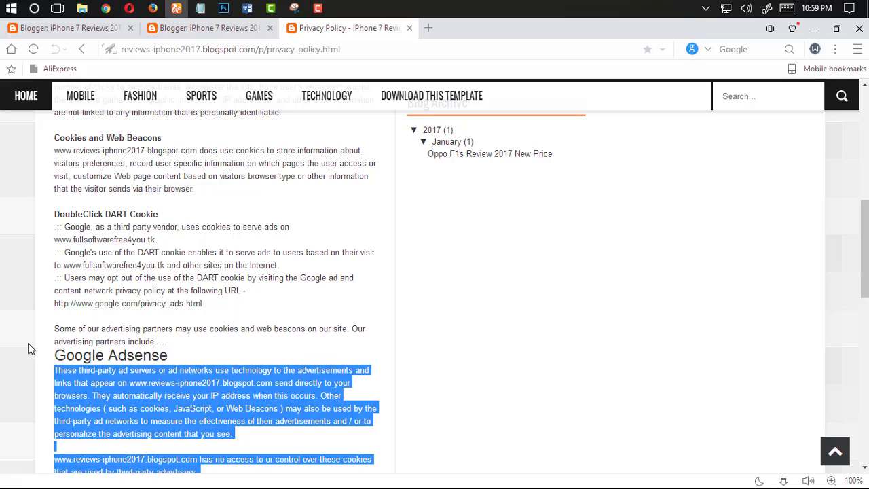
click(214, 287)
scroll(199, 279, up, 6)
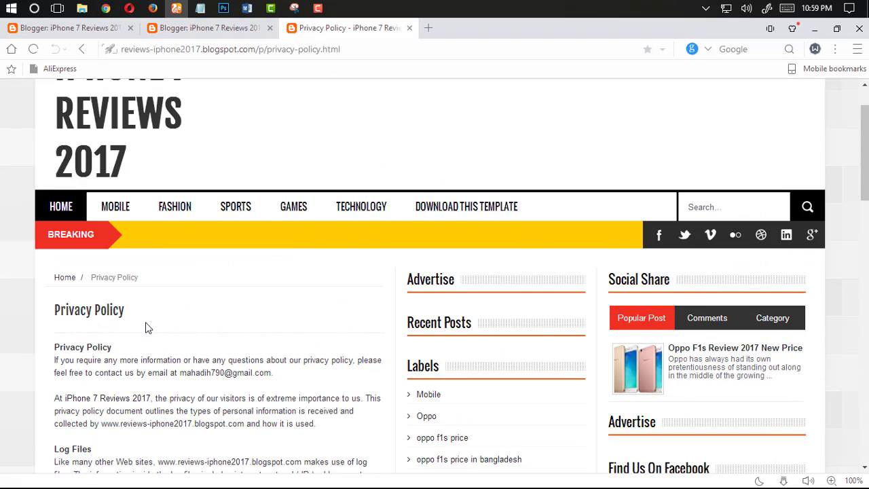
Step: Review the Privacy Policy page's opening and Log Files sections, and minimize the browser window
scroll(146, 328, down, 3)
drag(146, 231, 148, 213)
click(194, 242)
drag(120, 239, 56, 229)
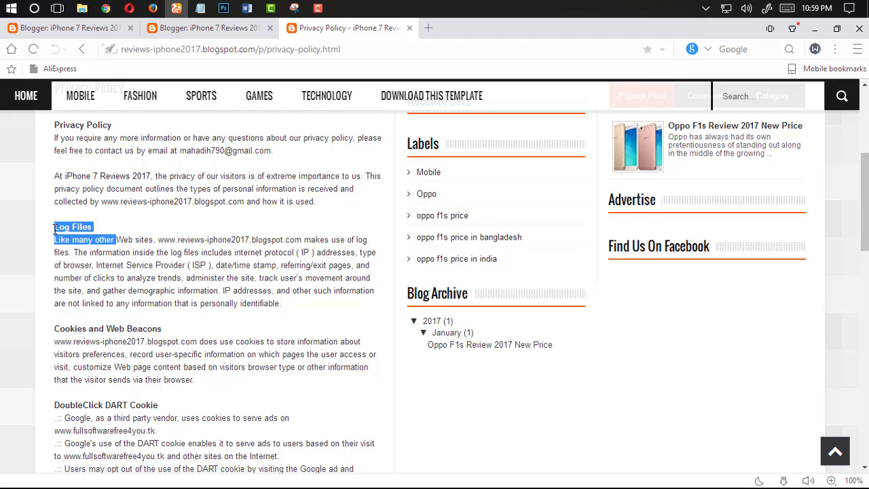
click(260, 272)
drag(337, 252, 213, 252)
click(285, 293)
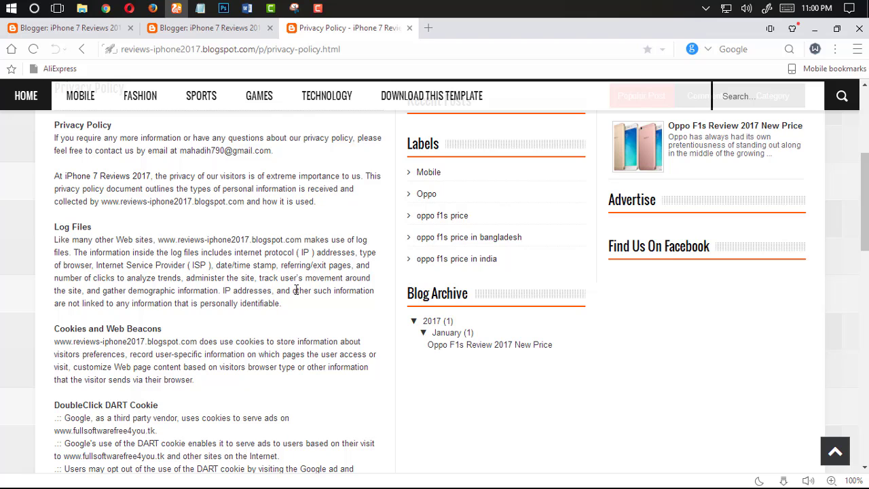
scroll(294, 258, up, 5)
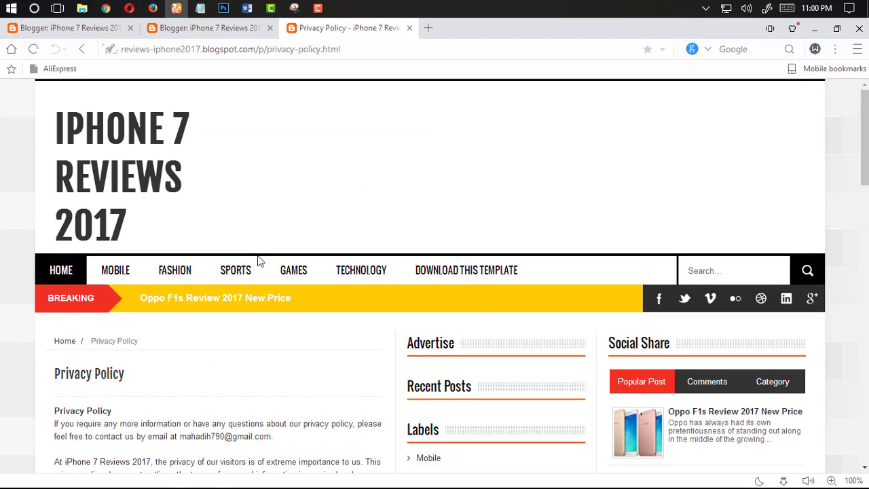
scroll(197, 217, down, 3)
scroll(149, 197, up, 3)
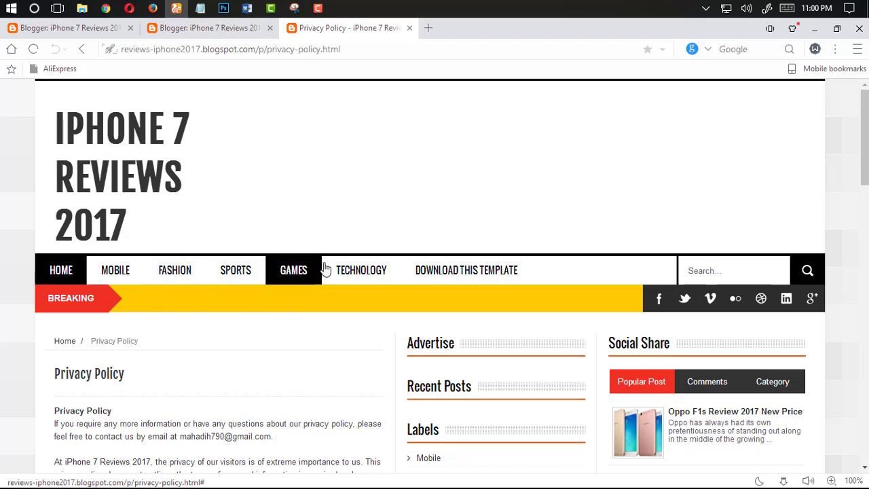
scroll(338, 224, down, 3)
click(814, 27)
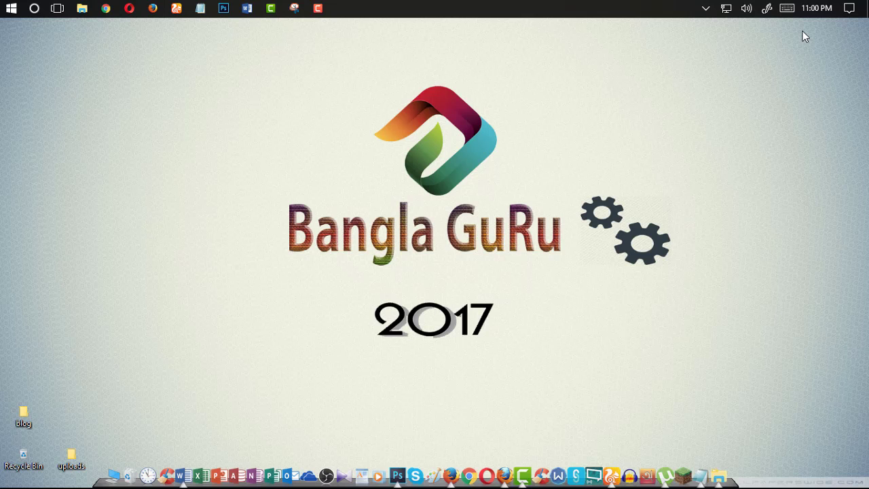